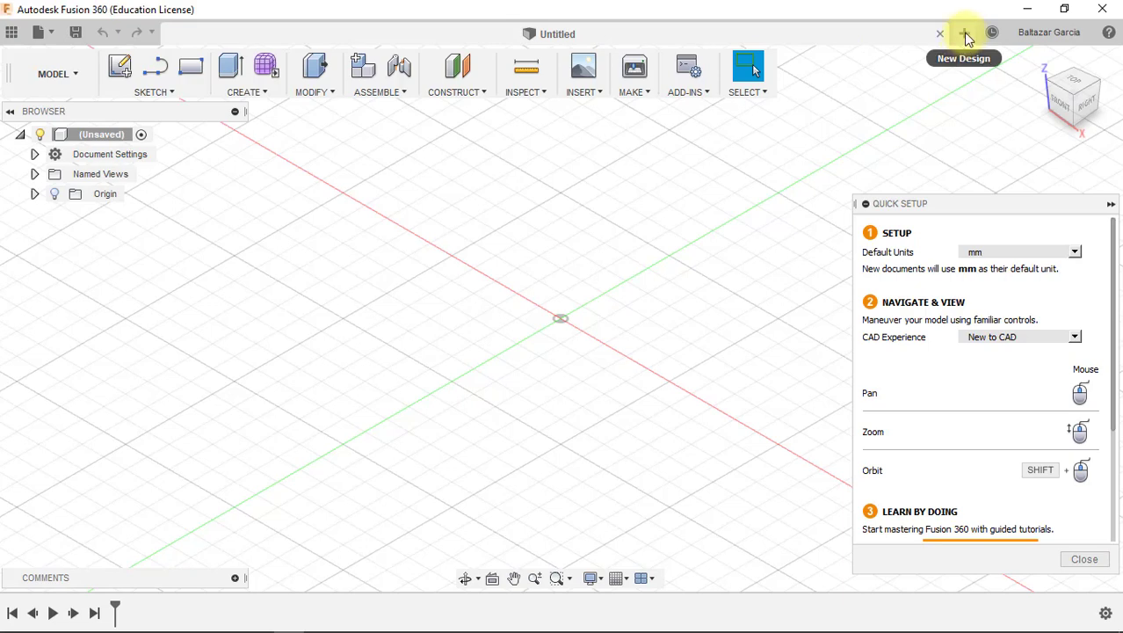
# Start a new design and create a folder named "herramientas 2d" in My First Project
pyautogui.click(966, 35)
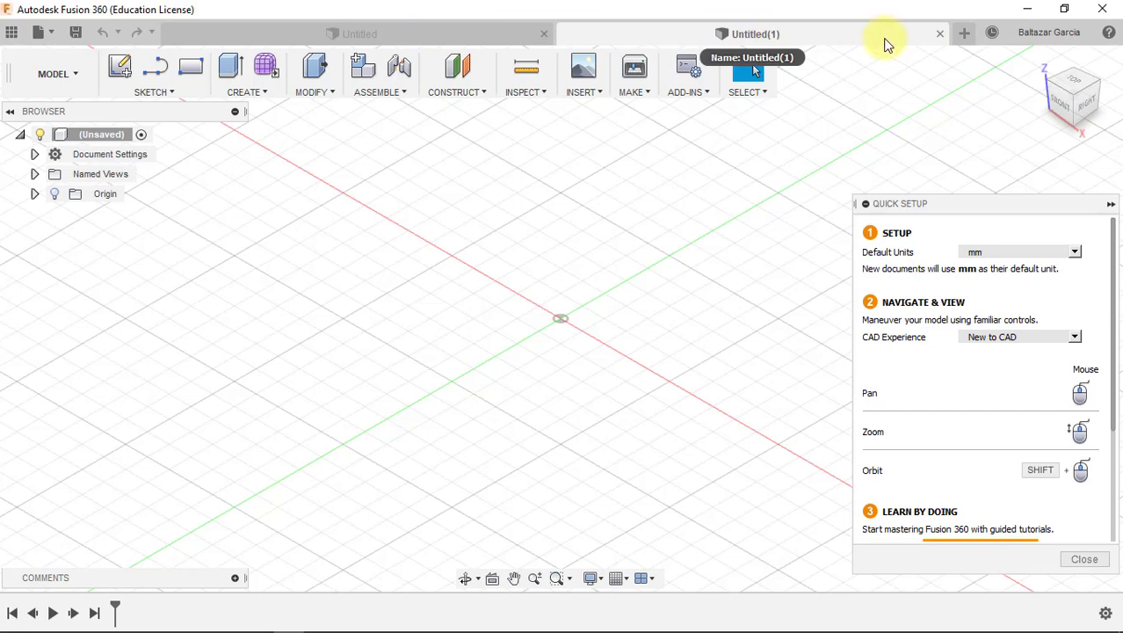
pyautogui.click(12, 35)
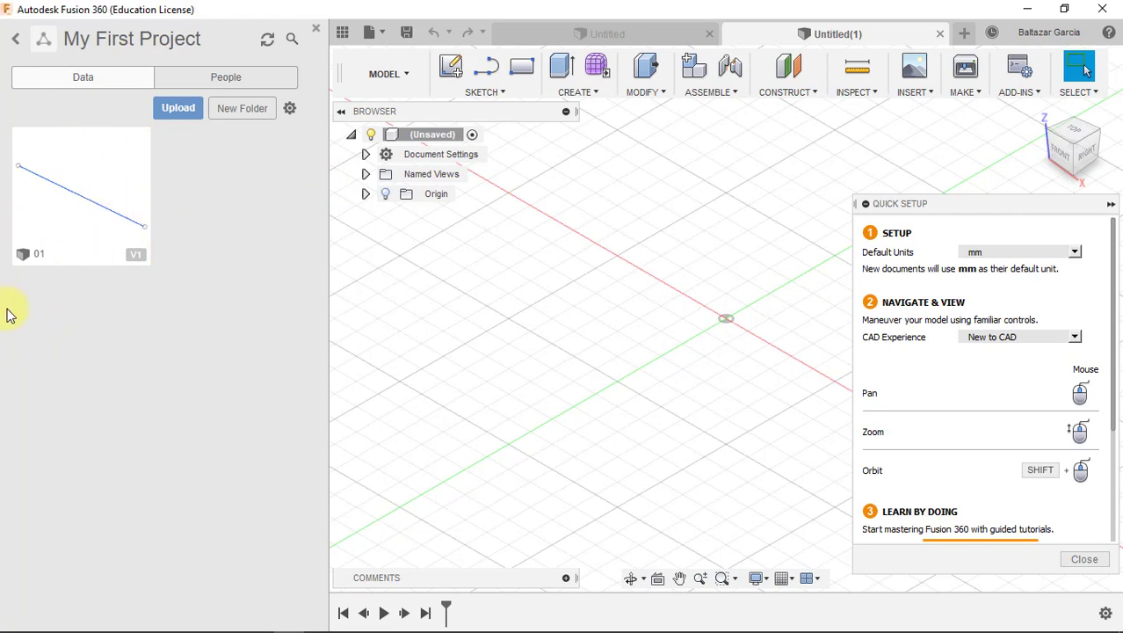
pyautogui.click(262, 109)
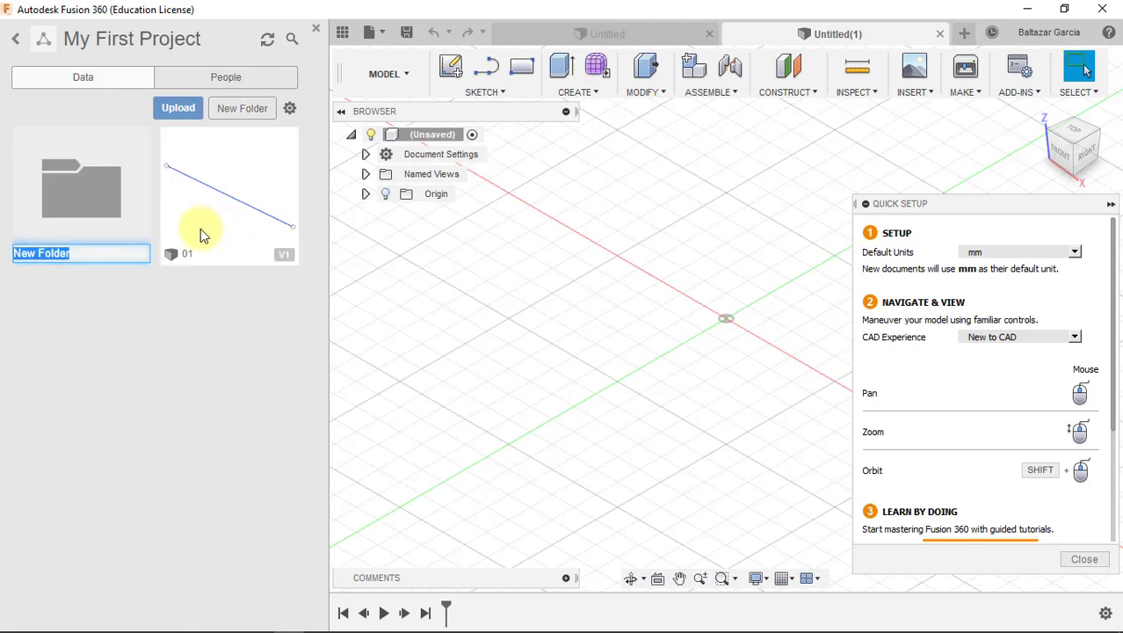
pyautogui.write('herra')
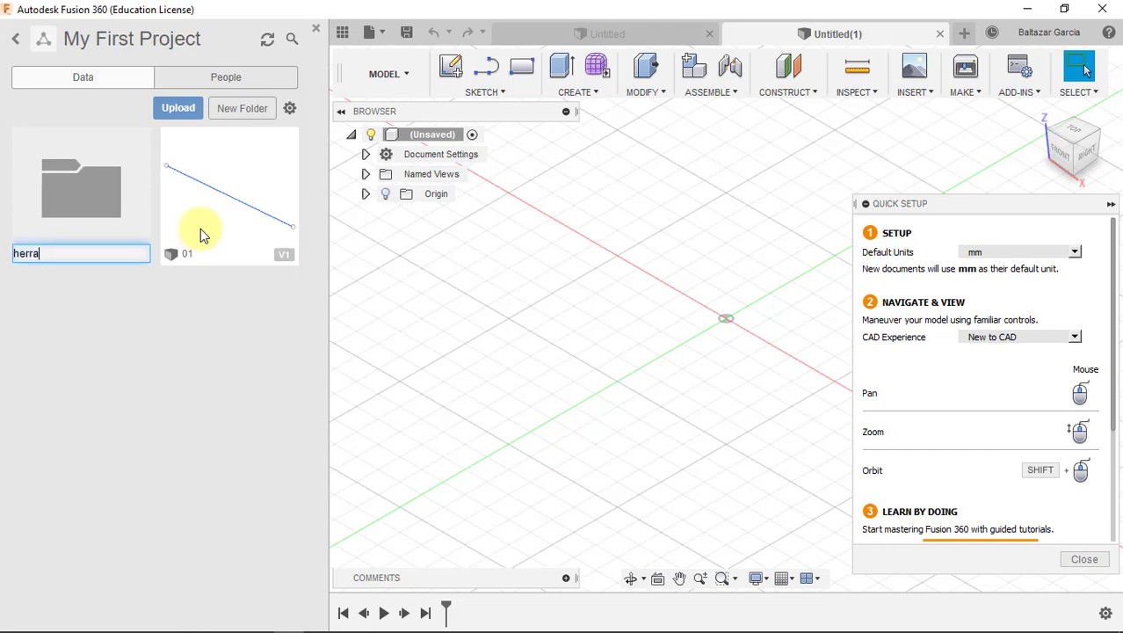
pyautogui.write('mientas 2d')
pyautogui.press('Return')
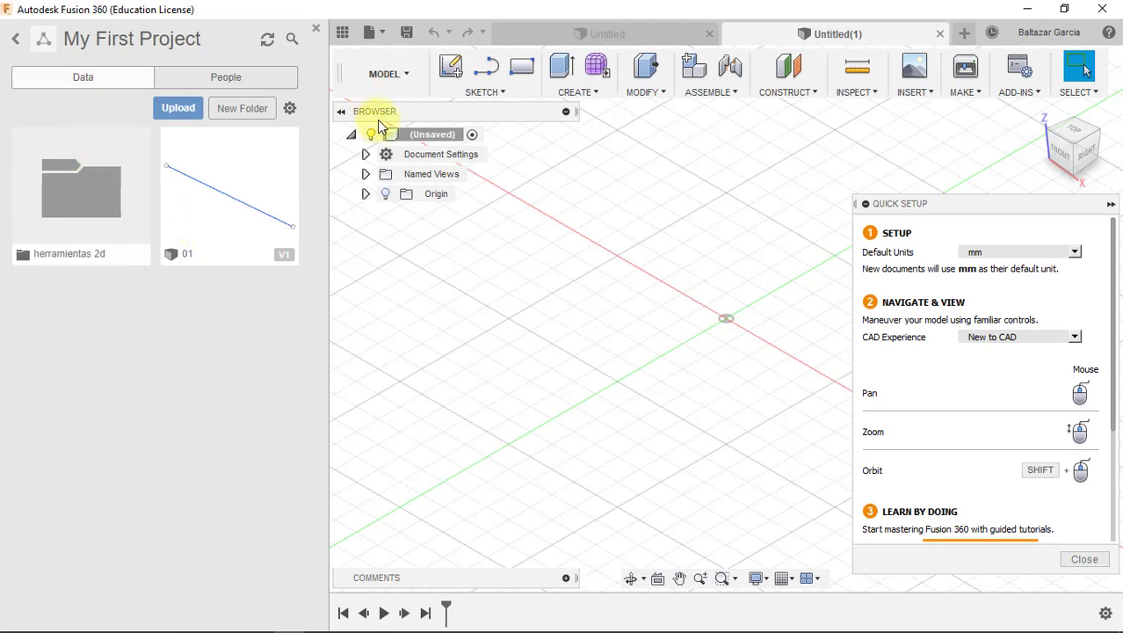
pyautogui.click(316, 29)
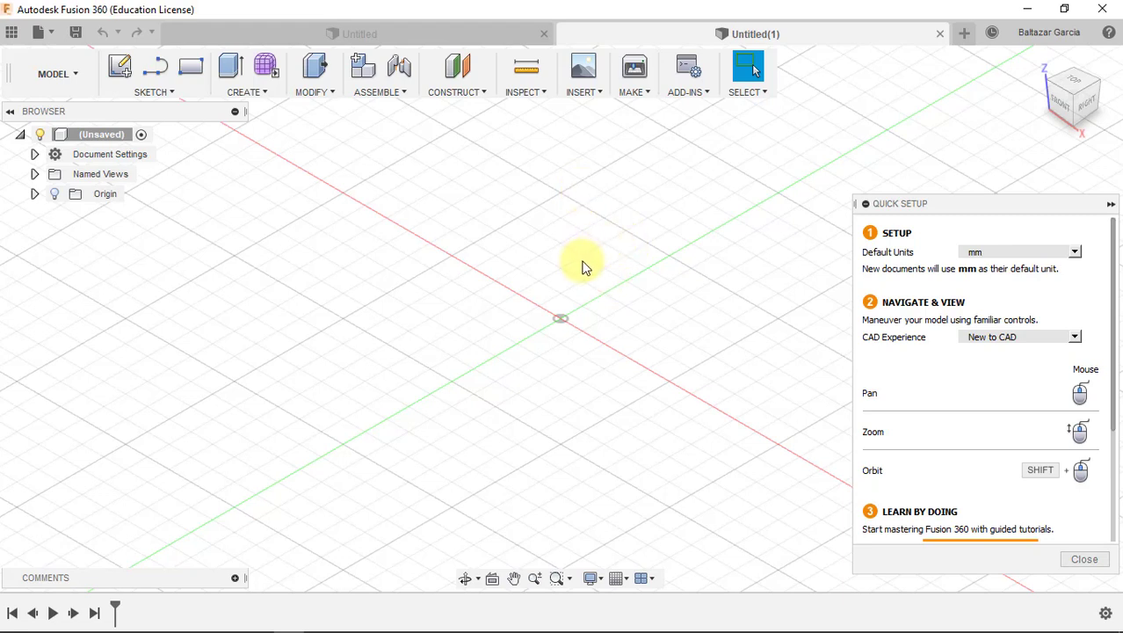
# Create a sketch on the vertical YZ origin plane
pyautogui.moveTo(582, 265); pyautogui.dragTo(479, 293, button='middle')
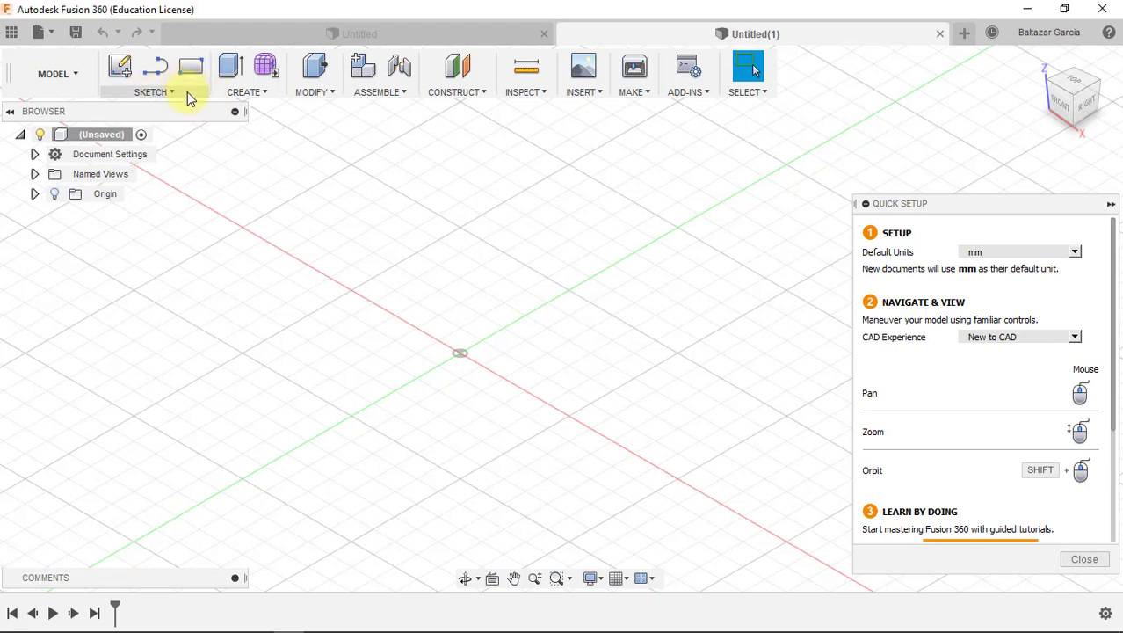
pyautogui.click(122, 68)
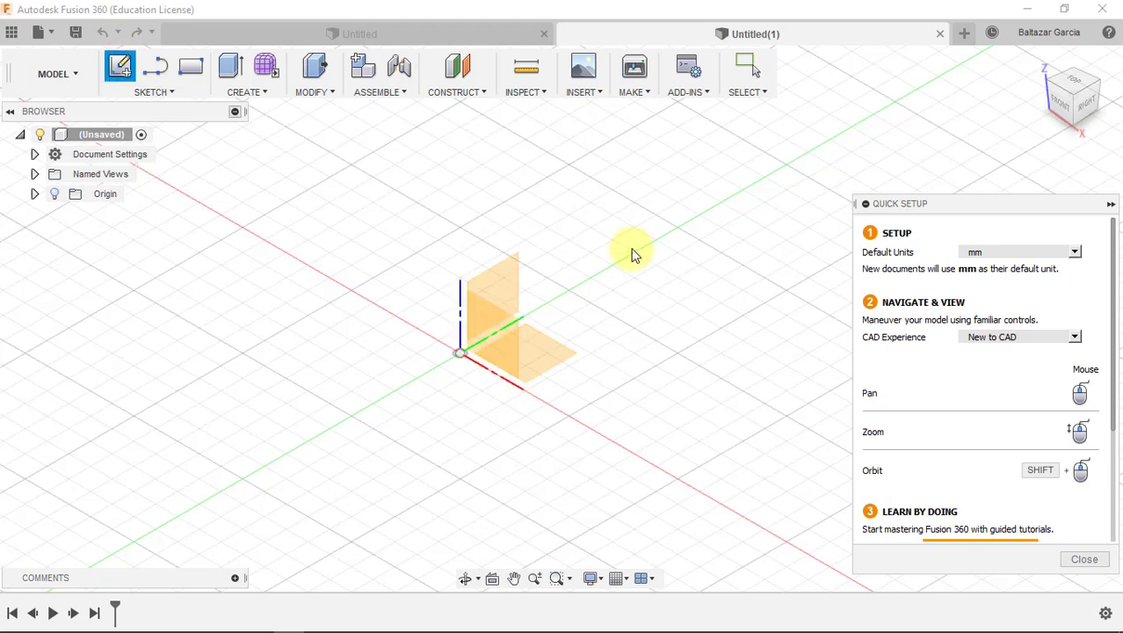
pyautogui.click(504, 268)
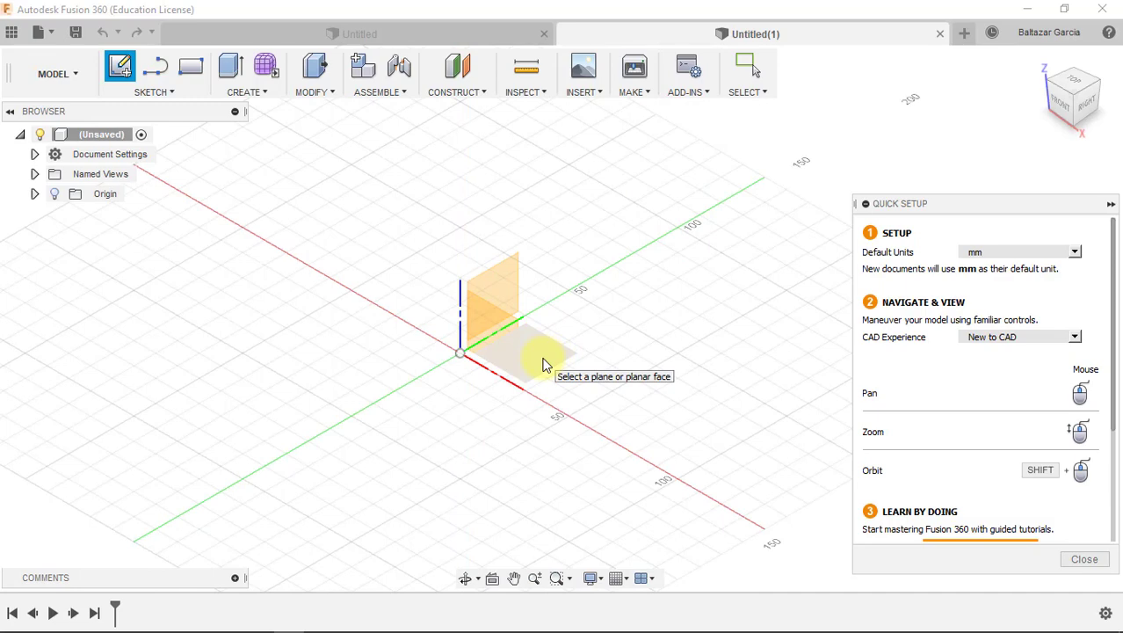
pyautogui.click(516, 283)
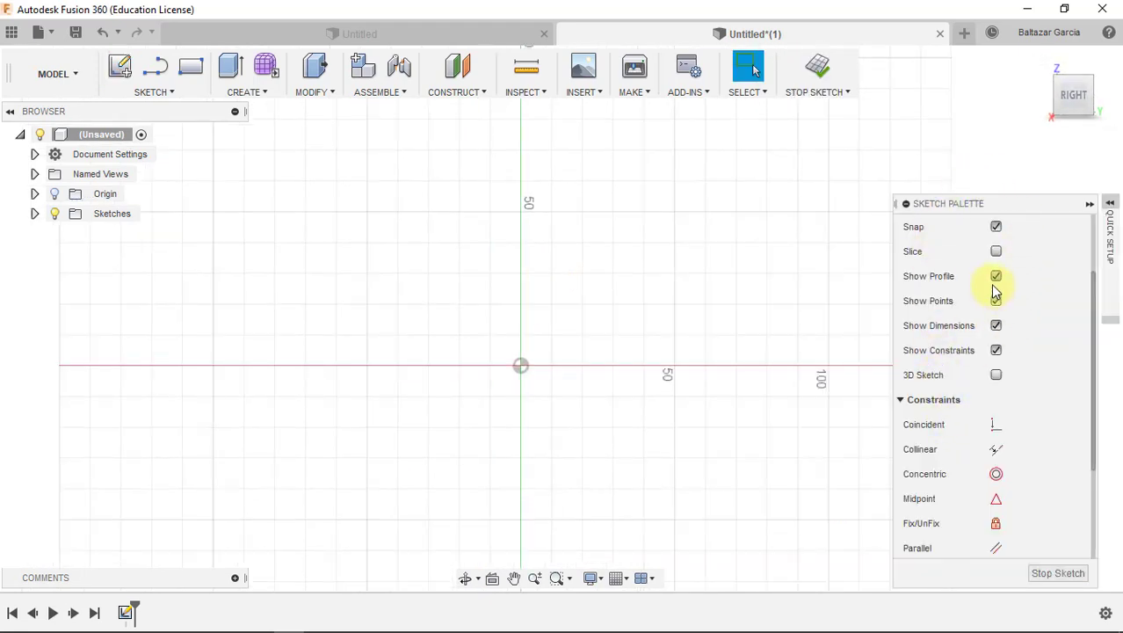
# Examine the sketch options, the constraints and the available sketch tools, including the rectangle, circle, arc, slot and spline variants
pyautogui.scroll(-2, 936, 399)
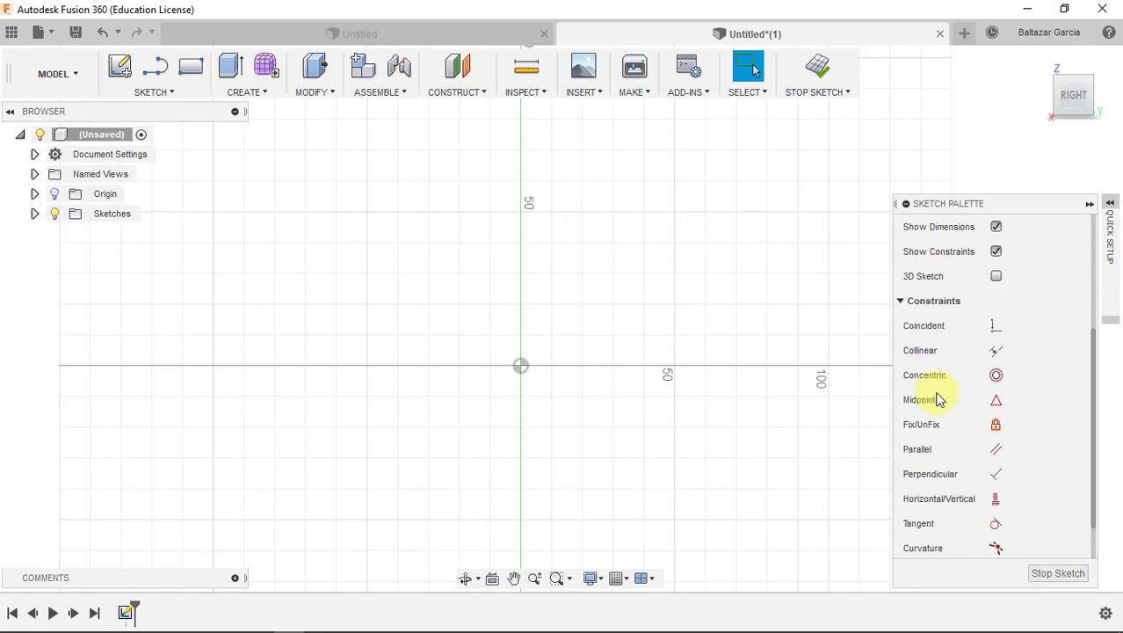
pyautogui.scroll(-1, 936, 399)
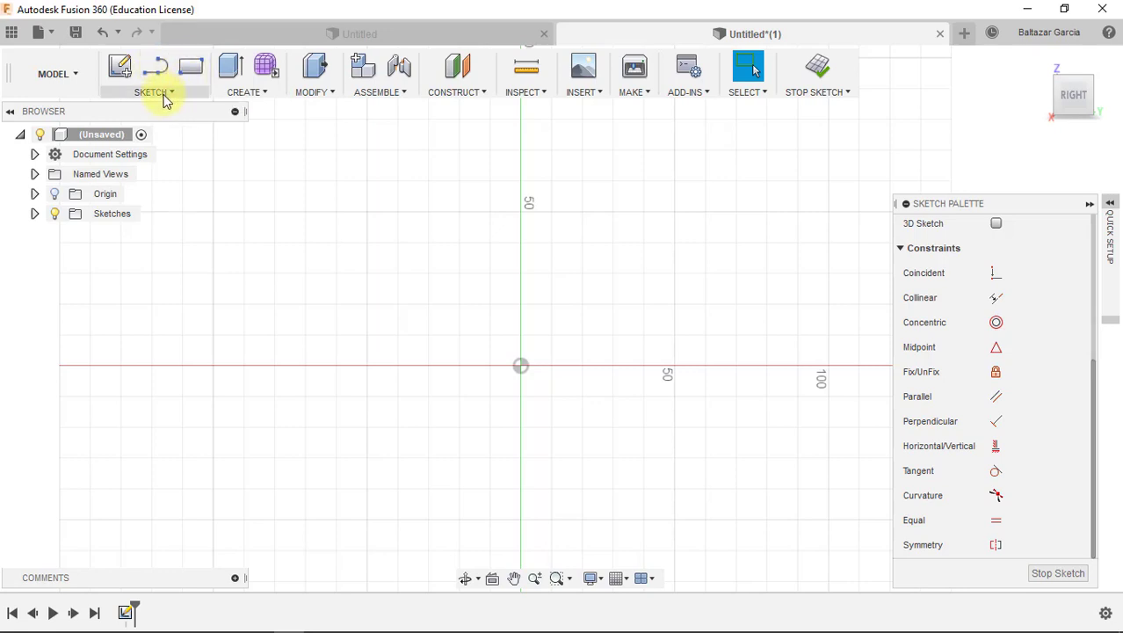
pyautogui.click(164, 95)
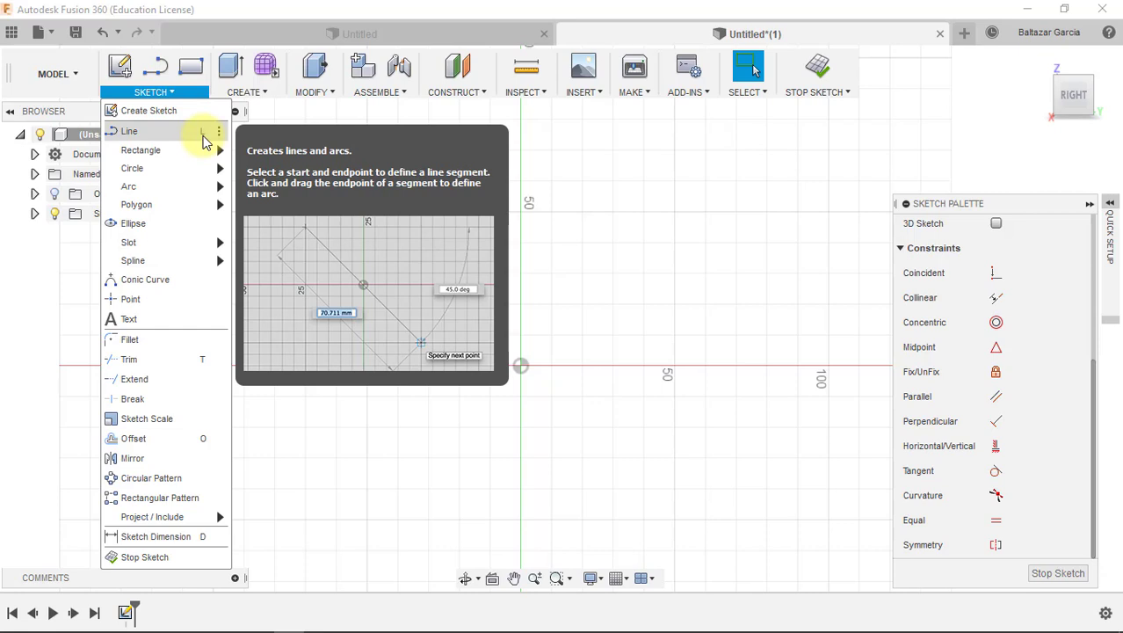
pyautogui.moveTo(202, 150)
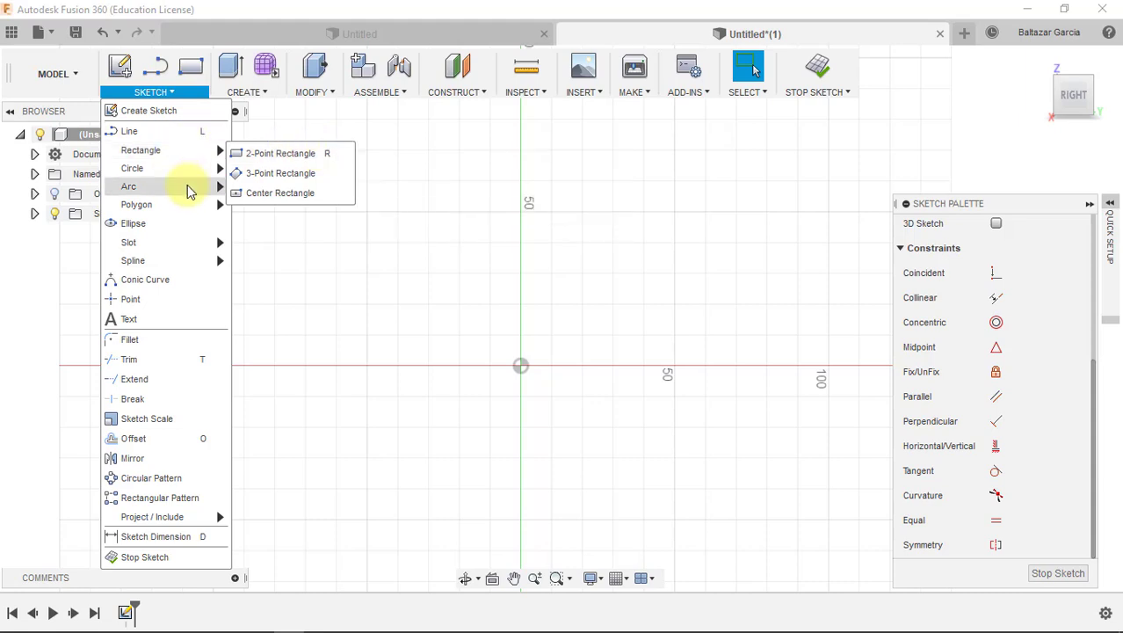
pyautogui.moveTo(198, 172)
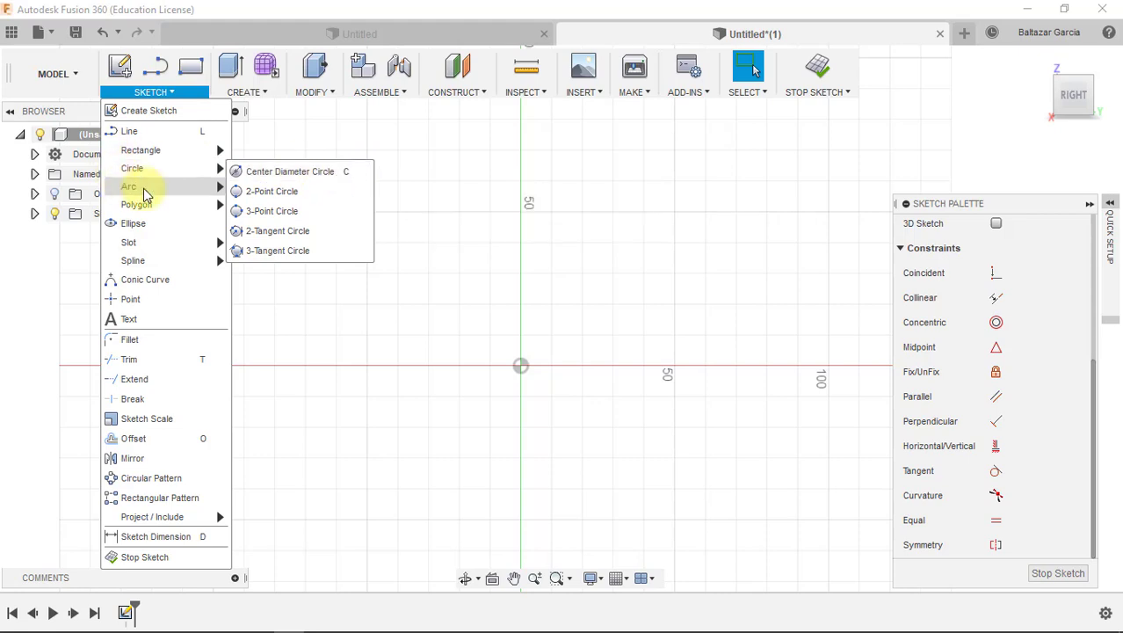
pyautogui.moveTo(145, 189)
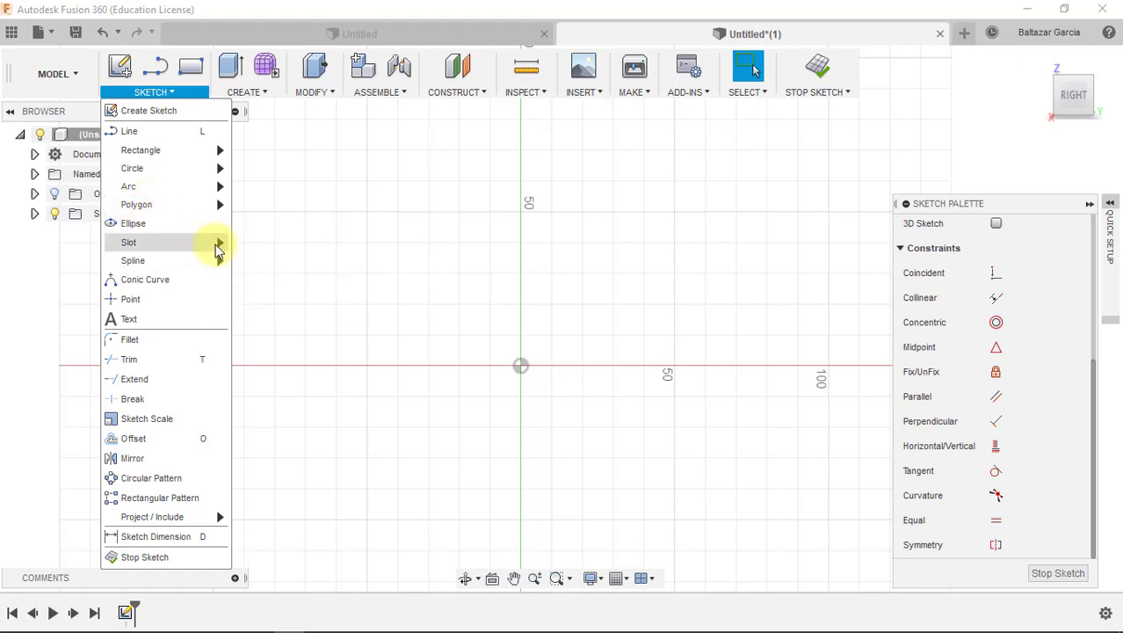
pyautogui.moveTo(217, 248)
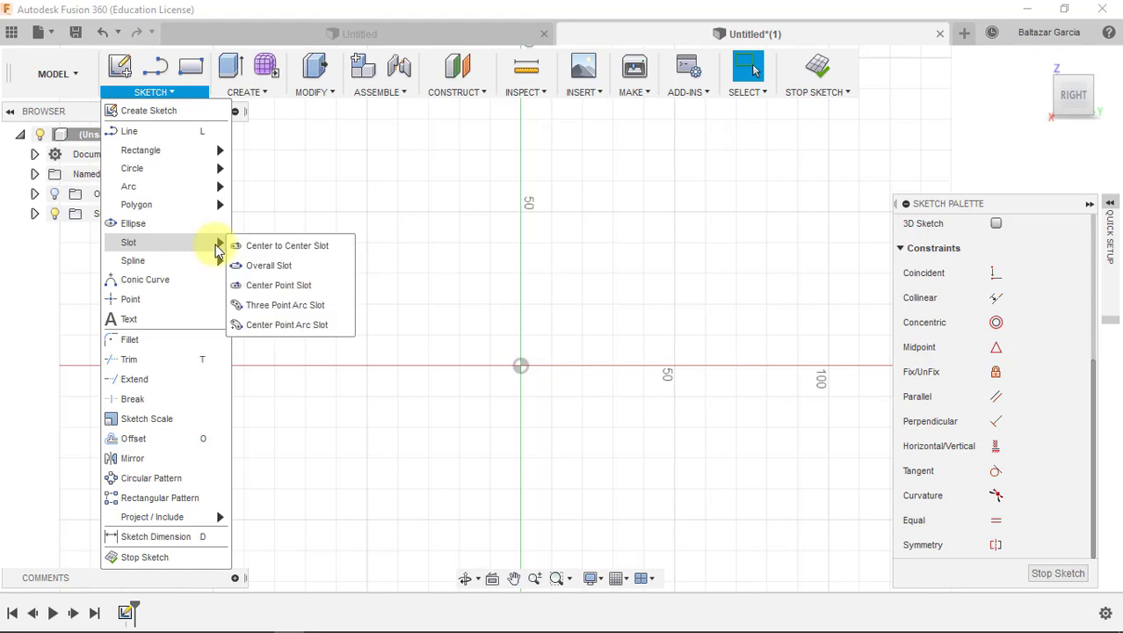
pyautogui.moveTo(200, 265)
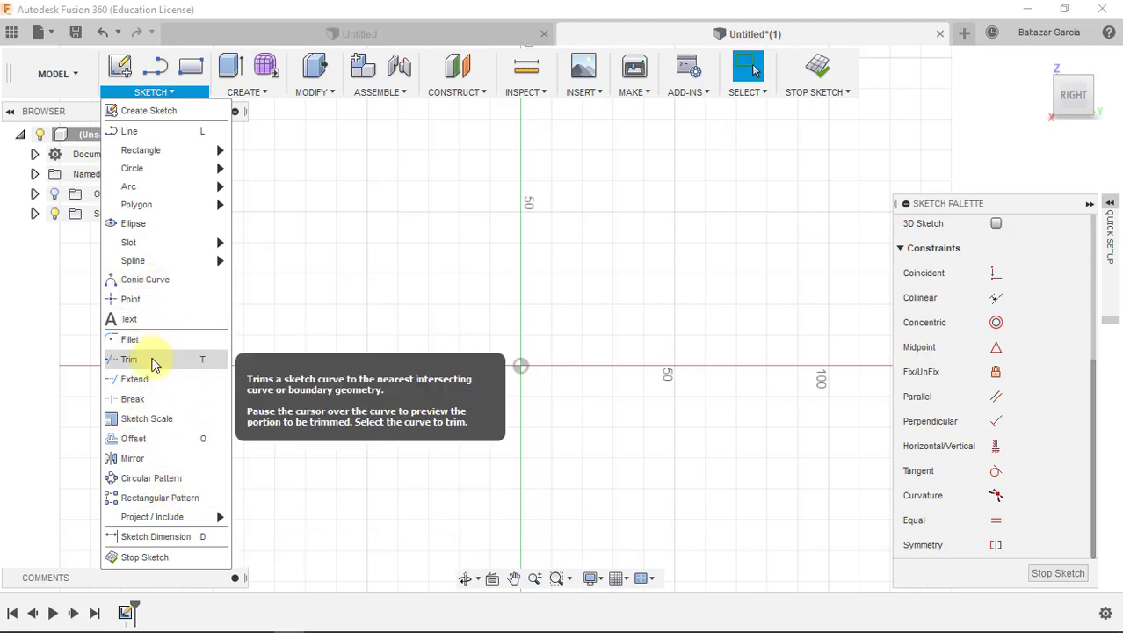
# Sketch a 2-point rectangle from the origin, 75 mm high and 105 mm wide
pyautogui.moveTo(207, 153)
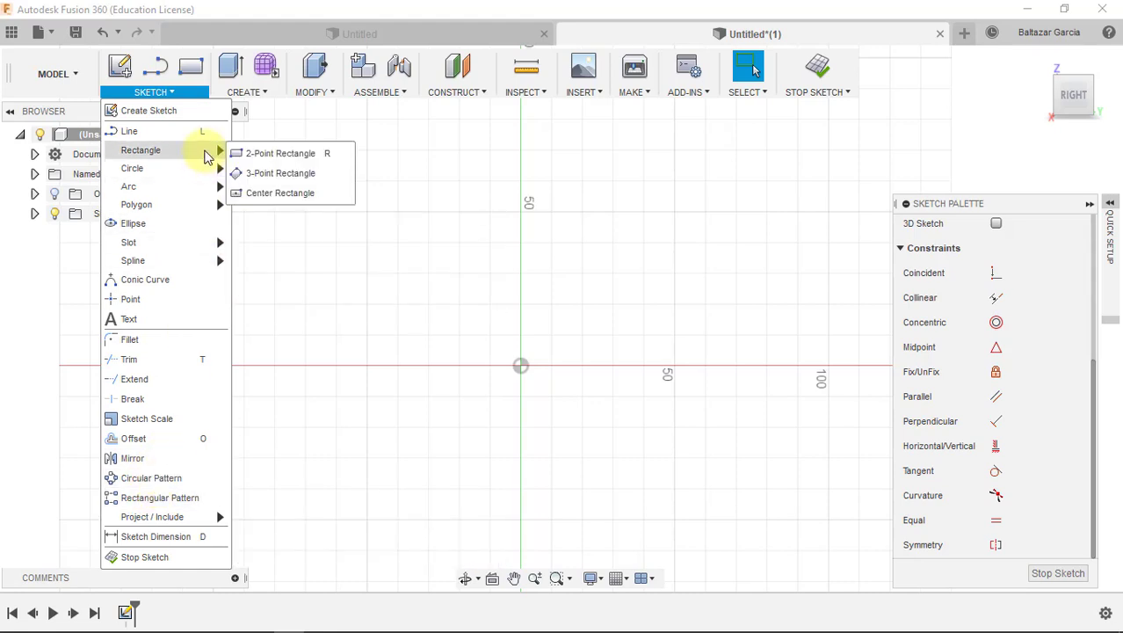
pyautogui.click(288, 153)
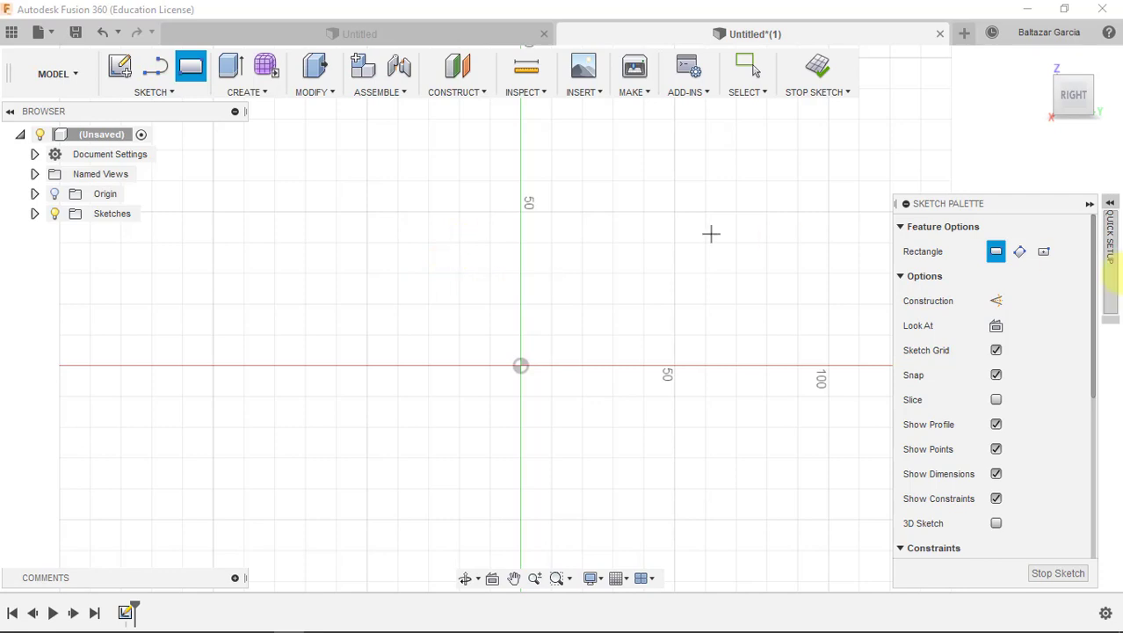
pyautogui.click(1050, 298)
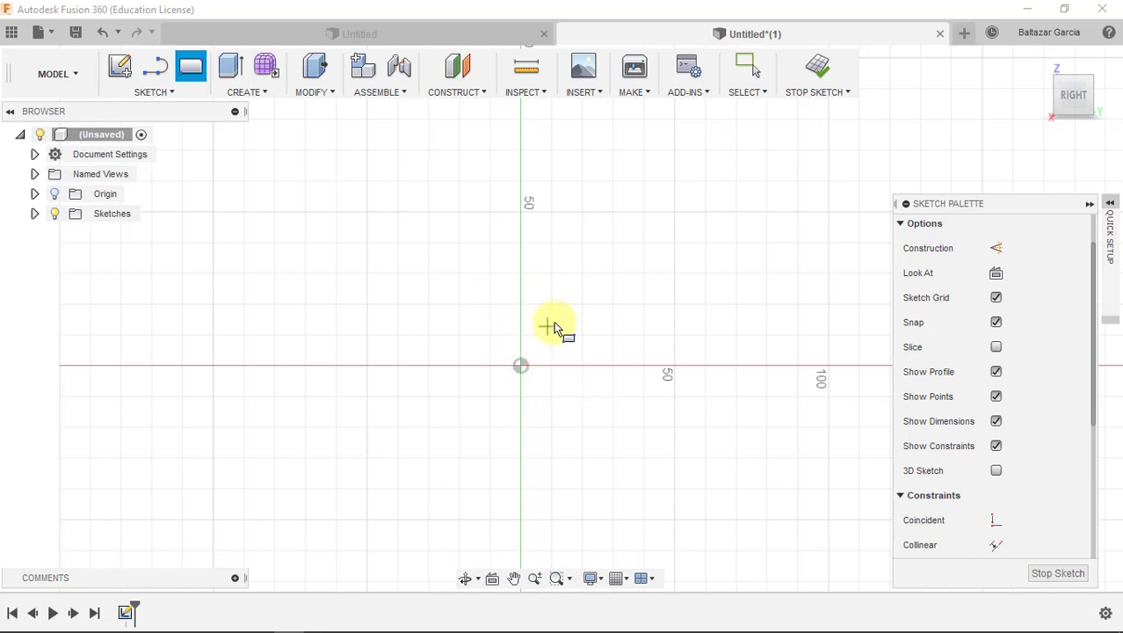
pyautogui.moveTo(587, 311); pyautogui.dragTo(494, 288, button='middle')
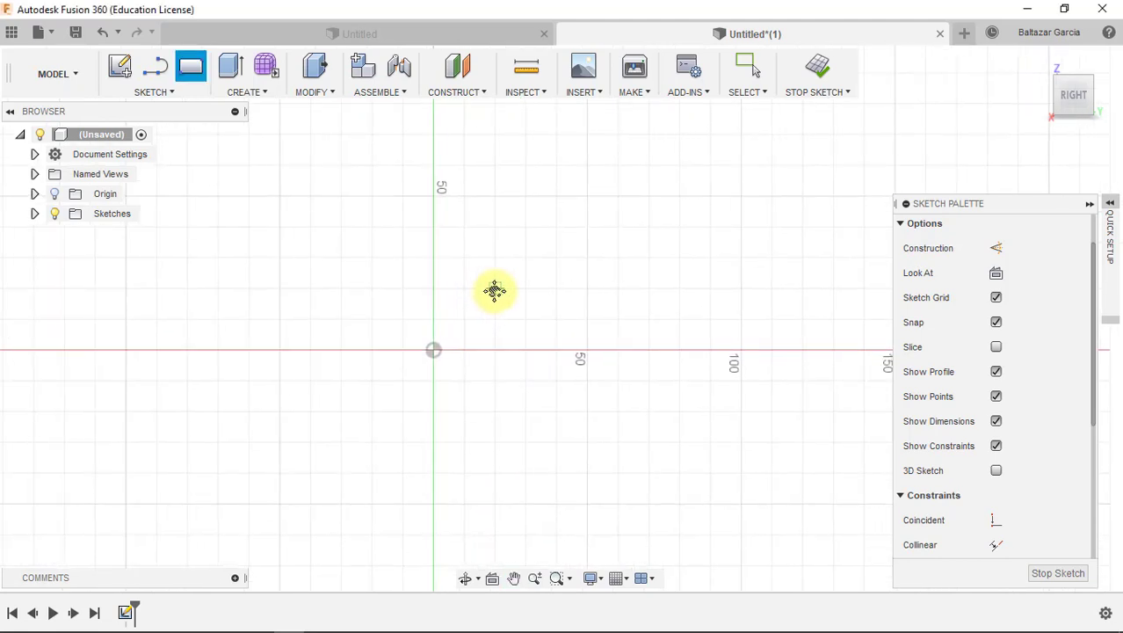
pyautogui.click(433, 351)
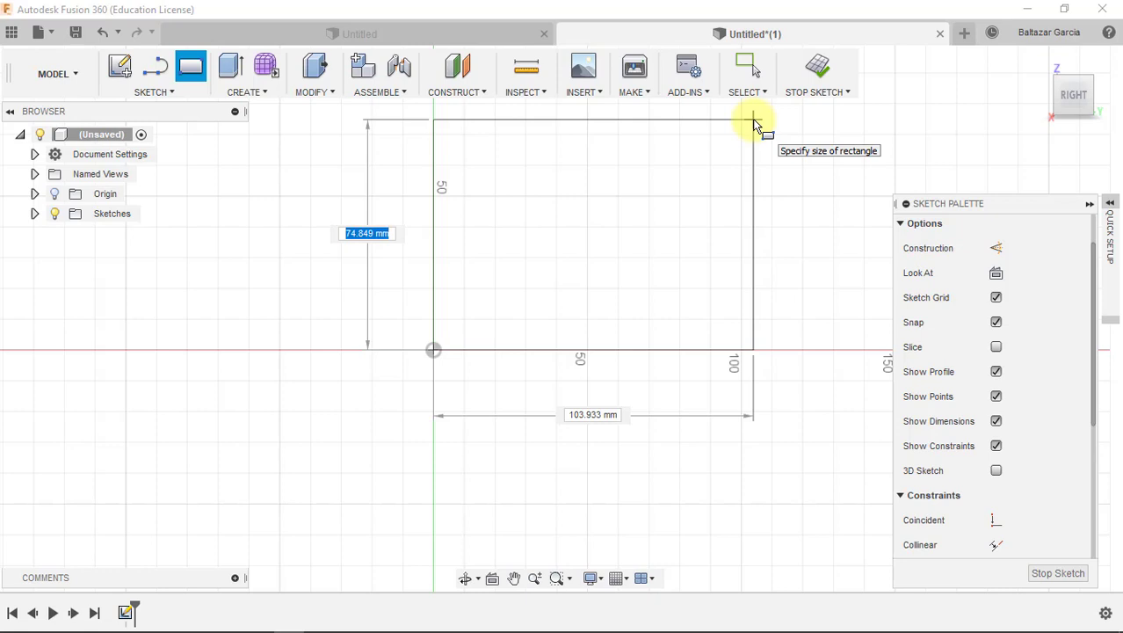
pyautogui.write('75')
pyautogui.press('Tab')
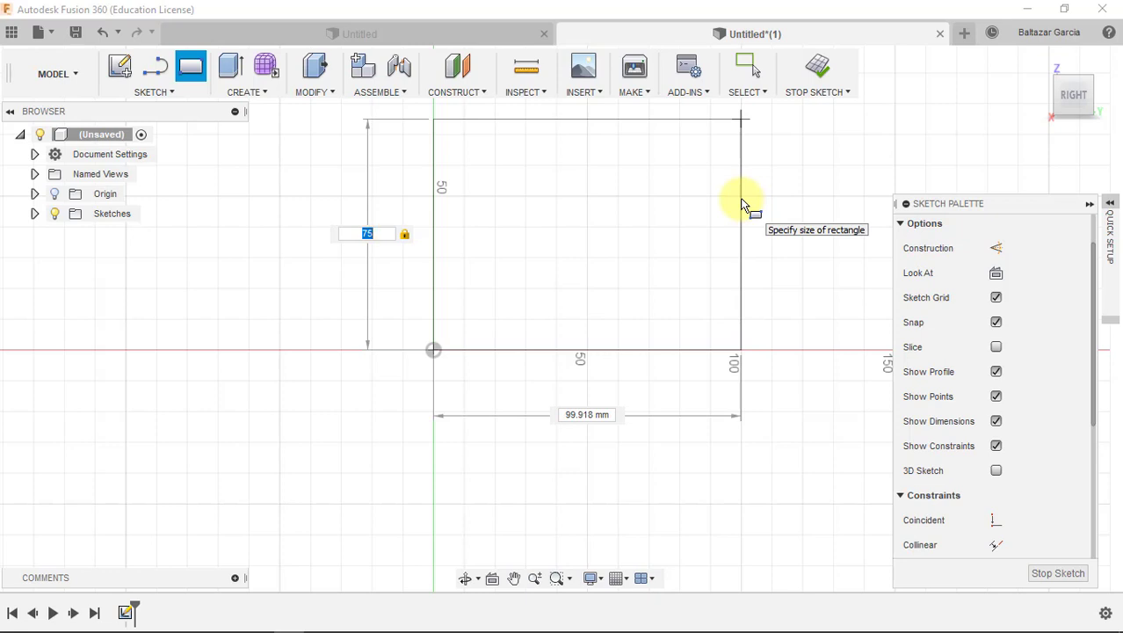
pyautogui.press('Tab')
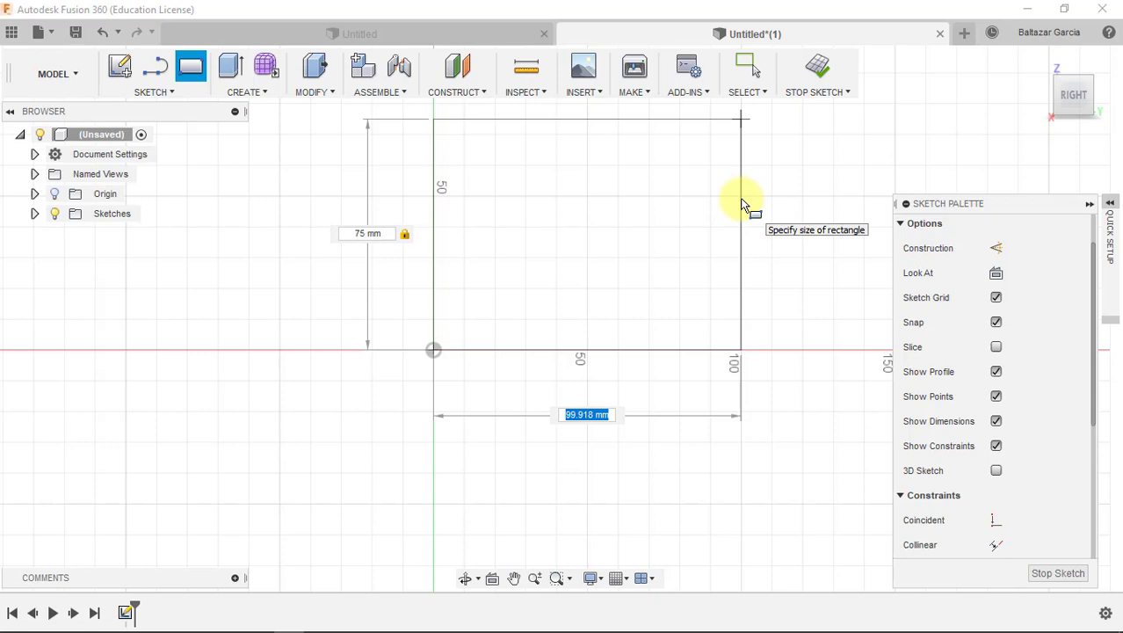
pyautogui.write('105')
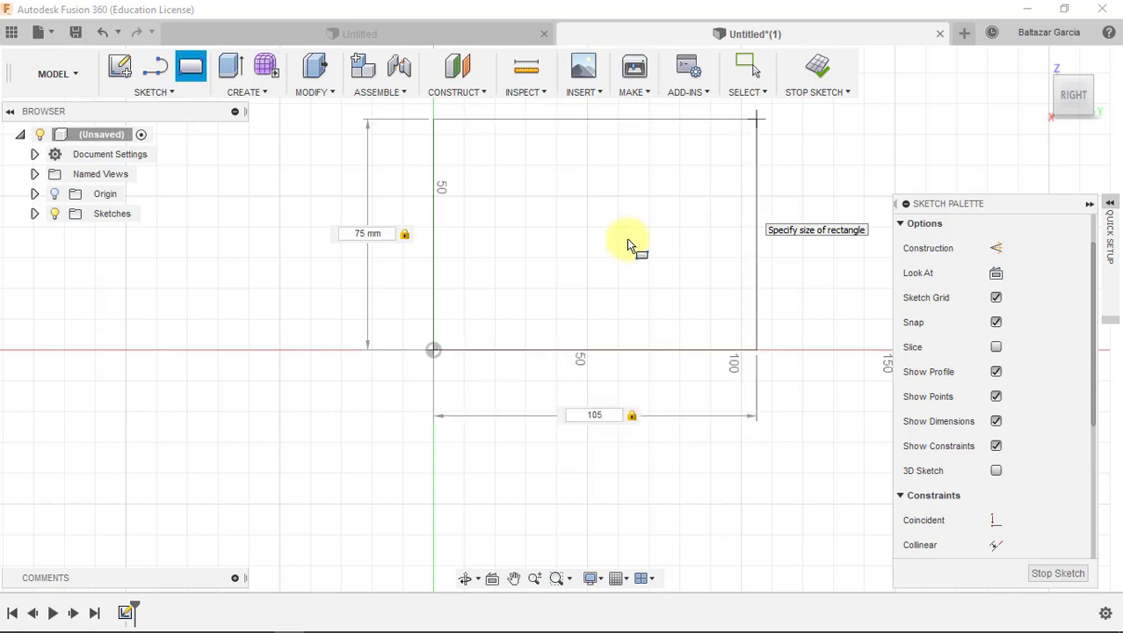
pyautogui.press('Tab')
pyautogui.press('Tab')
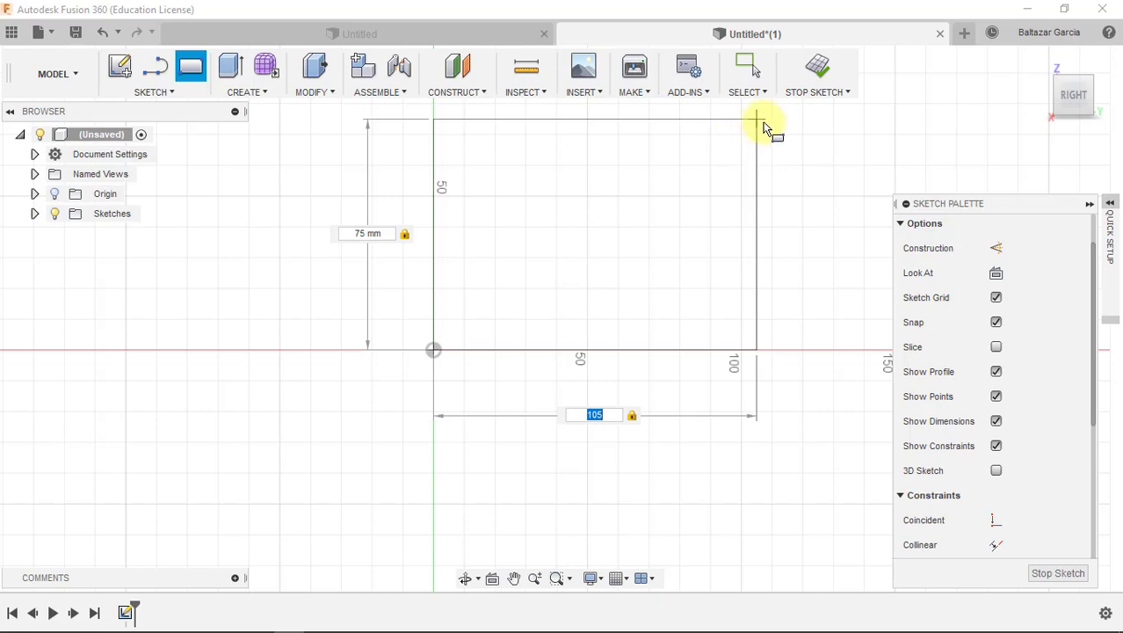
pyautogui.scroll(-1, 765, 118)
pyautogui.moveTo(765, 117); pyautogui.dragTo(699, 164, button='middle')
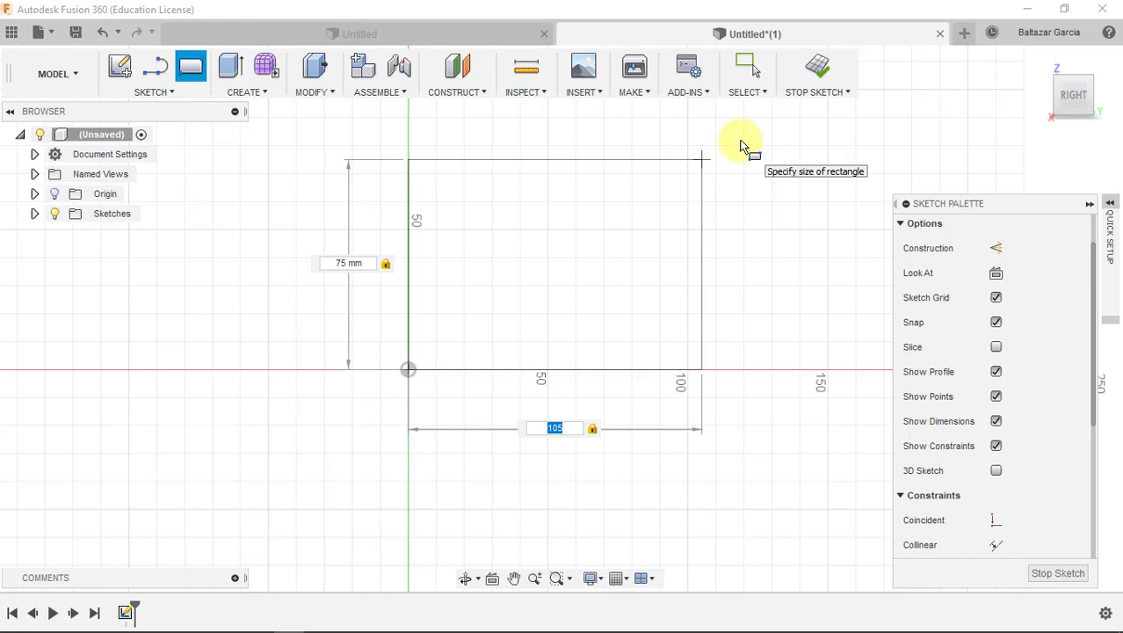
pyautogui.press('Return')
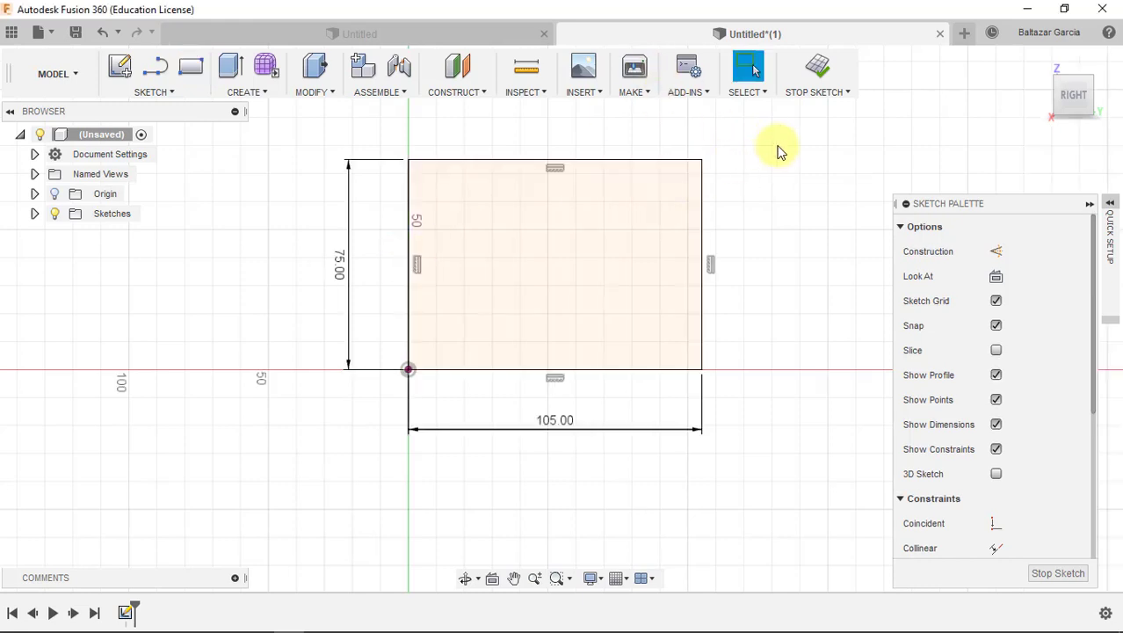
# Set the rectangle's height dimension to 80 mm
pyautogui.moveTo(732, 170); pyautogui.dragTo(716, 173, button='middle')
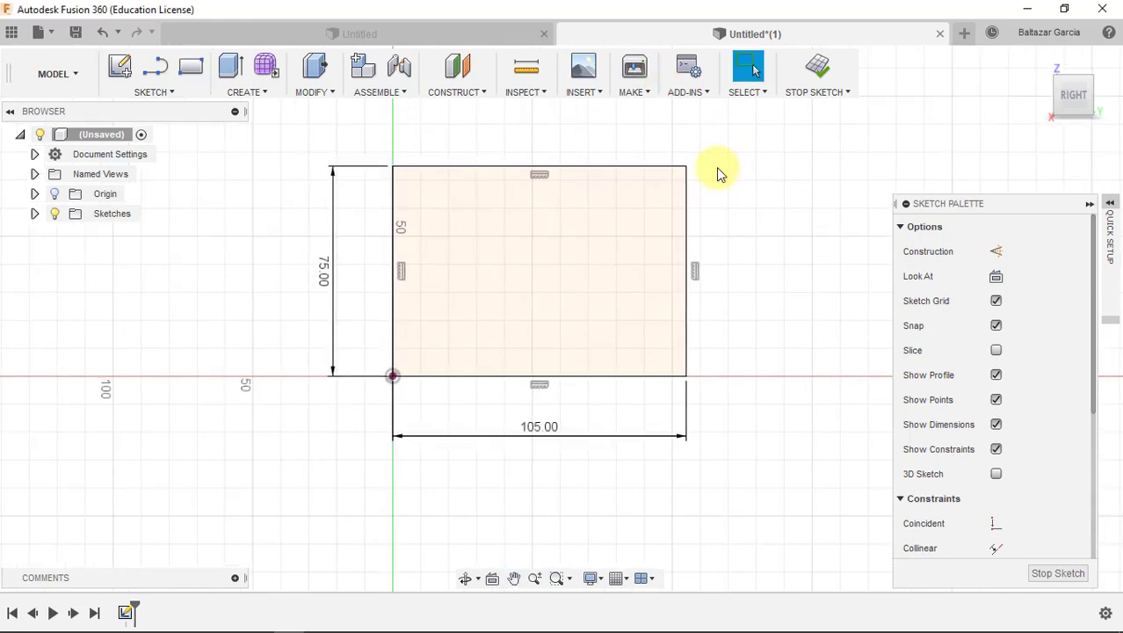
pyautogui.doubleClick(325, 283)
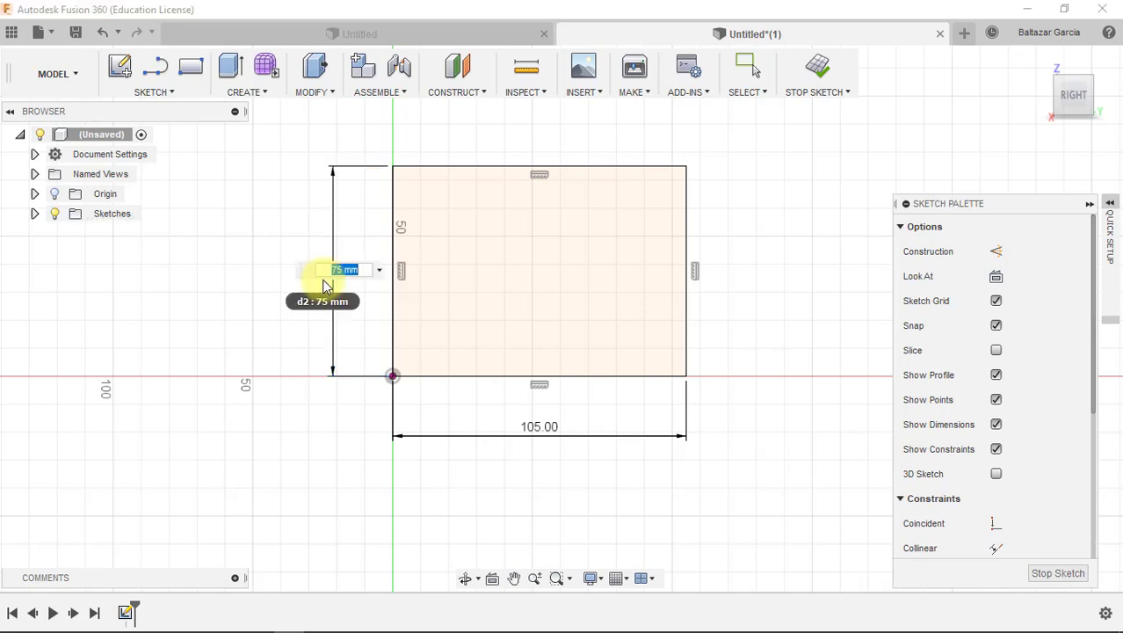
pyautogui.write('60')
pyautogui.press('BackSpace')
pyautogui.press('BackSpace')
pyautogui.write('80')
pyautogui.press('Return')
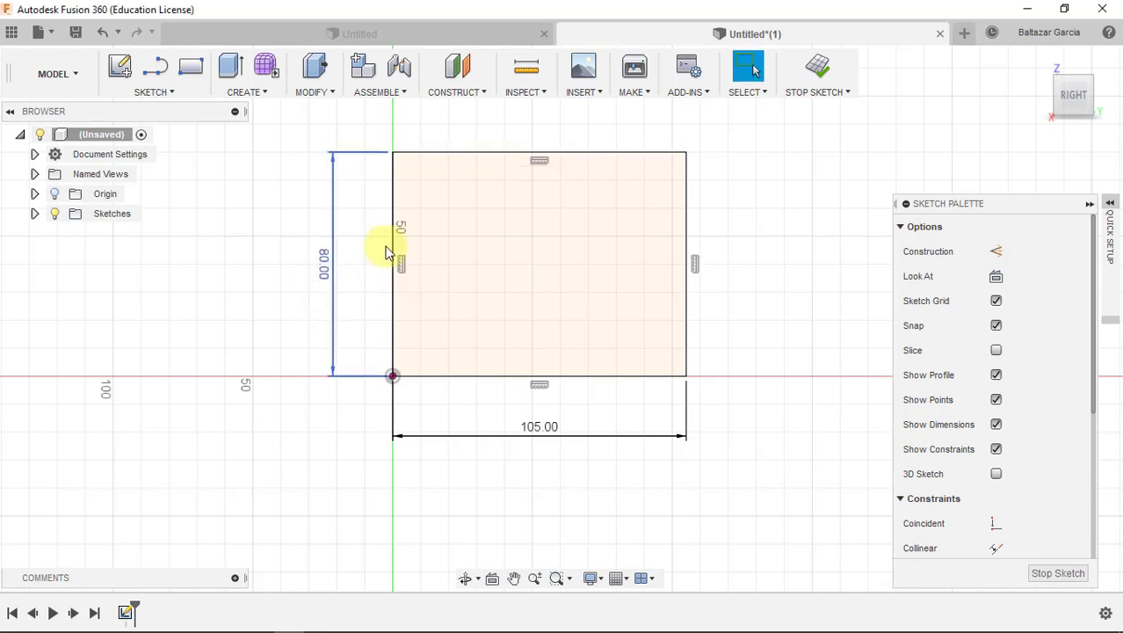
# Sketch a center diameter circle of 63 mm to the right of the rectangle
pyautogui.moveTo(710, 247)
pyautogui.mouseDown(button='middle')
pyautogui.moveTo(685, 270)
pyautogui.moveTo(611, 299)
pyautogui.moveTo(626, 264)
pyautogui.moveTo(602, 294)
pyautogui.moveTo(601, 279)
pyautogui.mouseUp(button='middle')
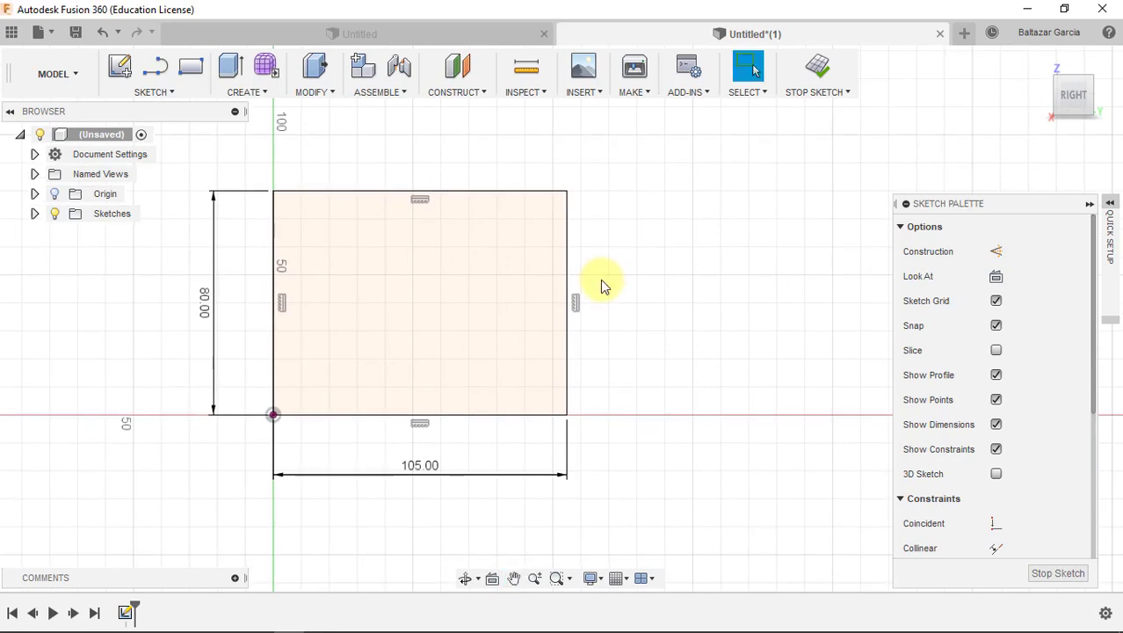
pyautogui.moveTo(637, 218); pyautogui.dragTo(554, 238, button='middle')
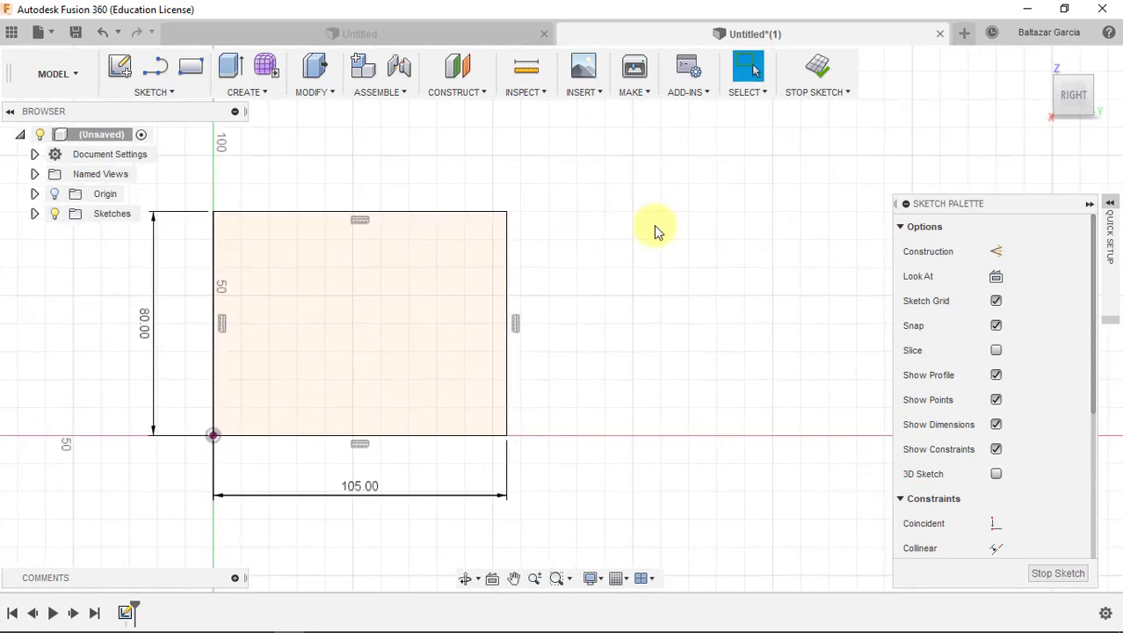
pyautogui.click(174, 92)
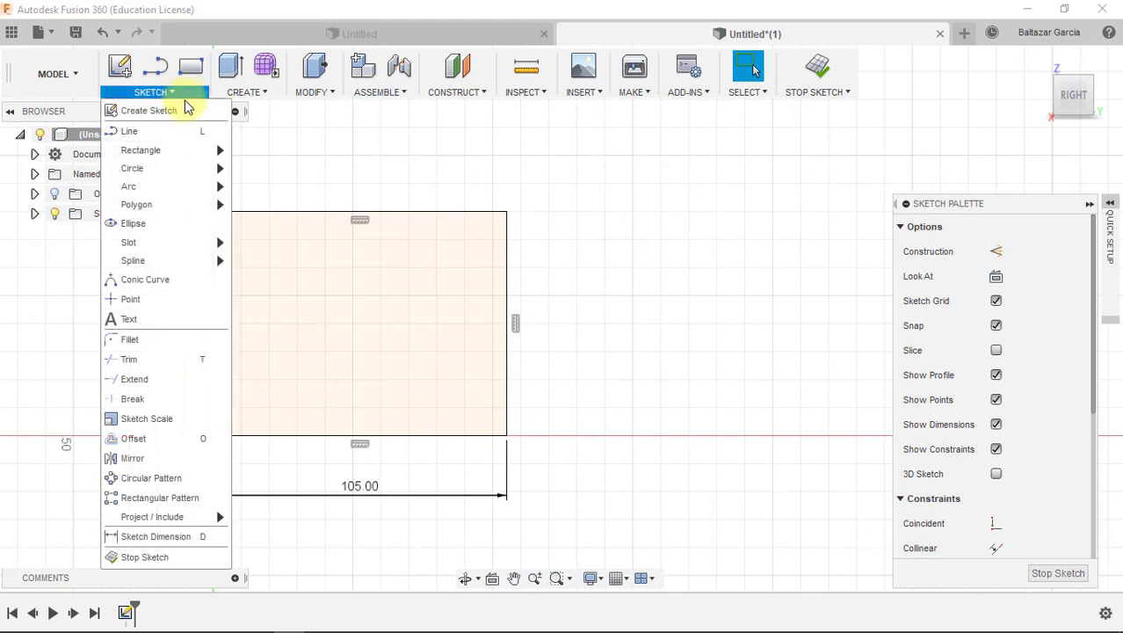
pyautogui.moveTo(200, 170)
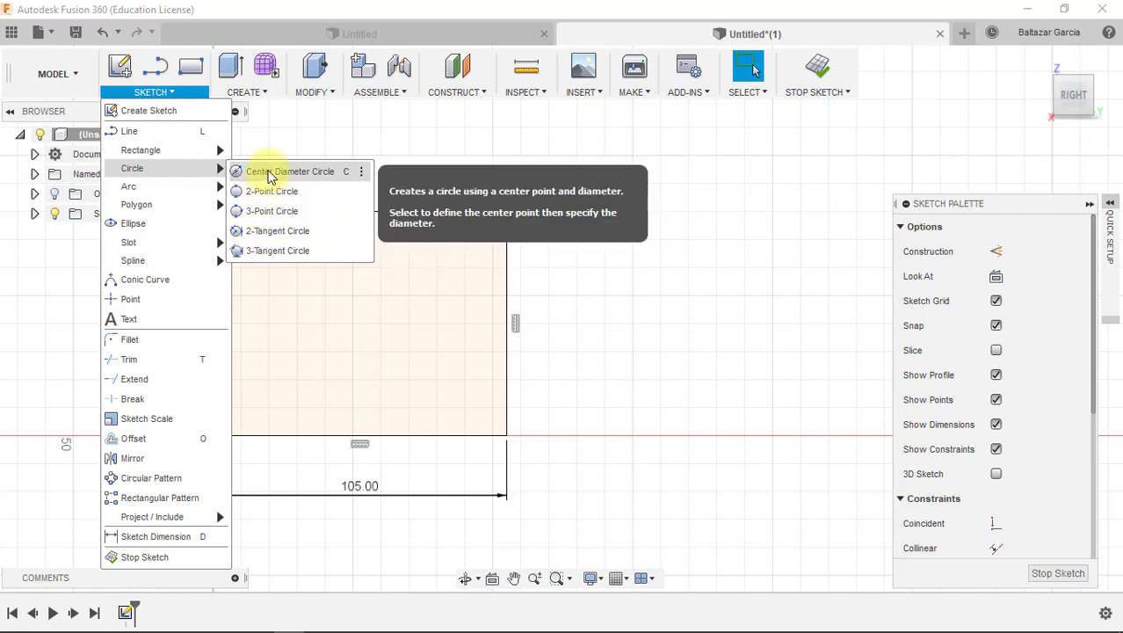
pyautogui.click(269, 174)
pyautogui.moveTo(476, 263)
pyautogui.mouseDown(button='middle')
pyautogui.moveTo(641, 189)
pyautogui.moveTo(401, 220)
pyautogui.moveTo(403, 211)
pyautogui.mouseUp(button='middle')
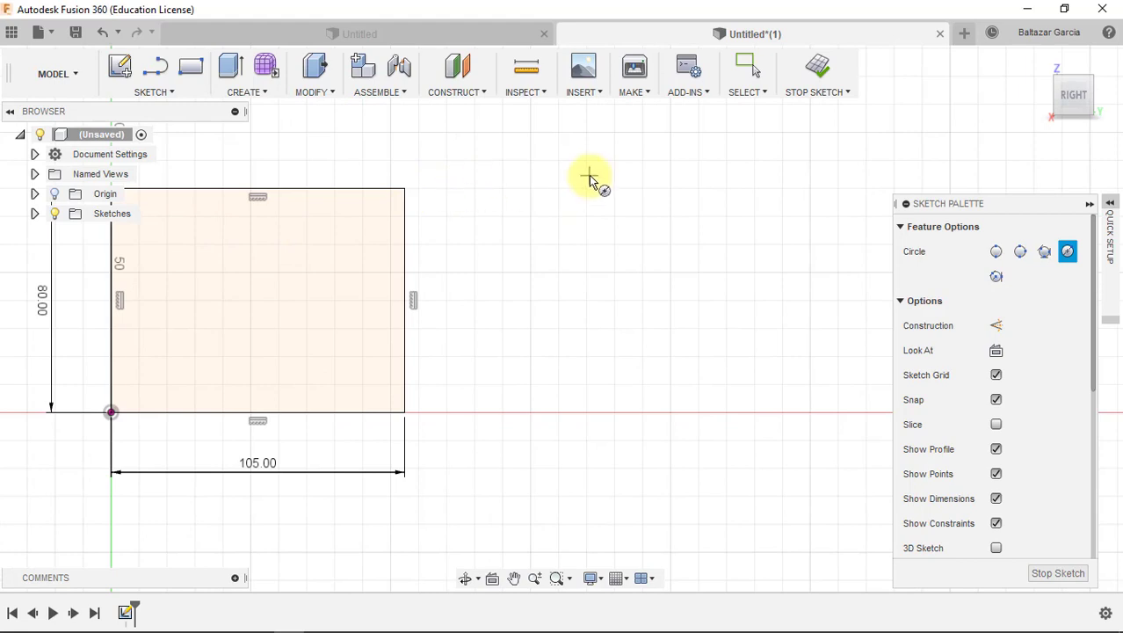
pyautogui.moveTo(655, 276); pyautogui.dragTo(596, 258, button='middle')
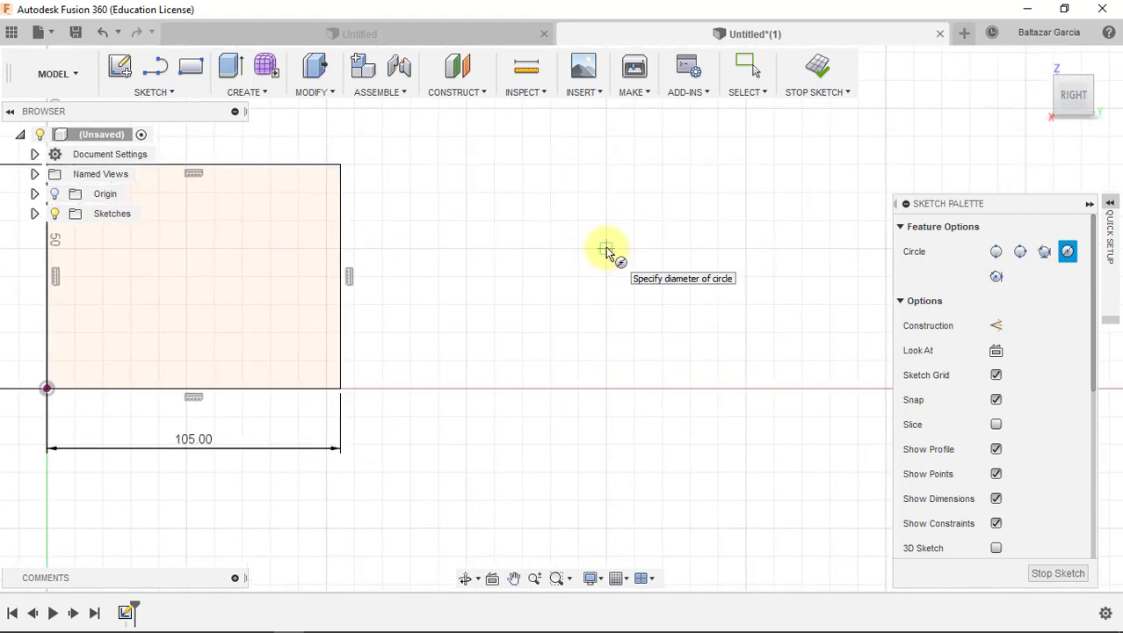
pyautogui.click(606, 249)
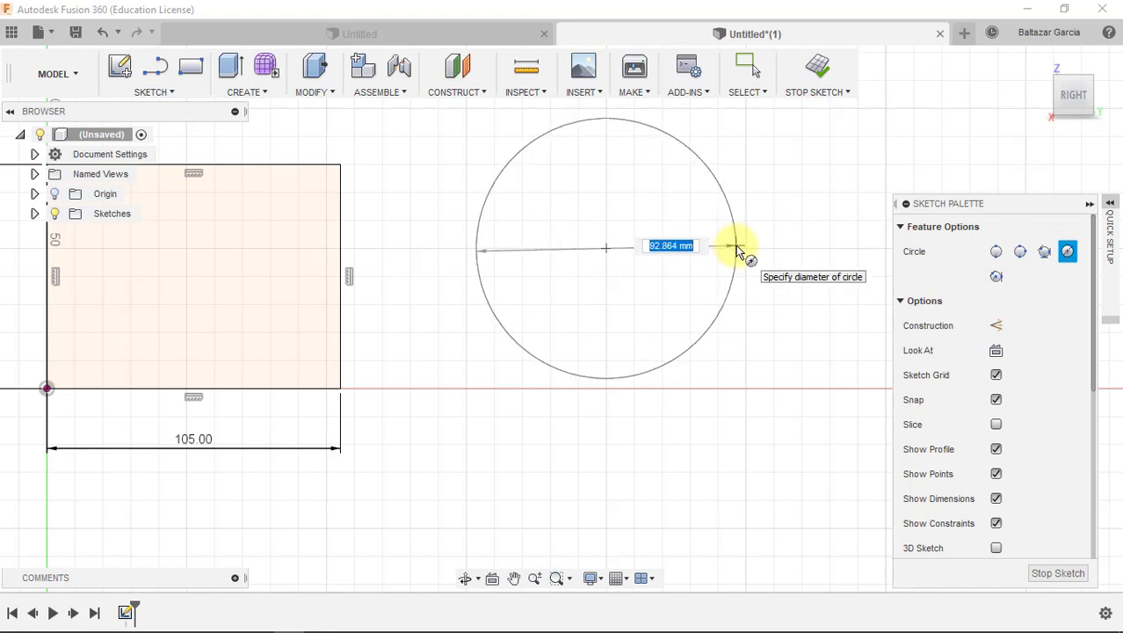
pyautogui.write('63')
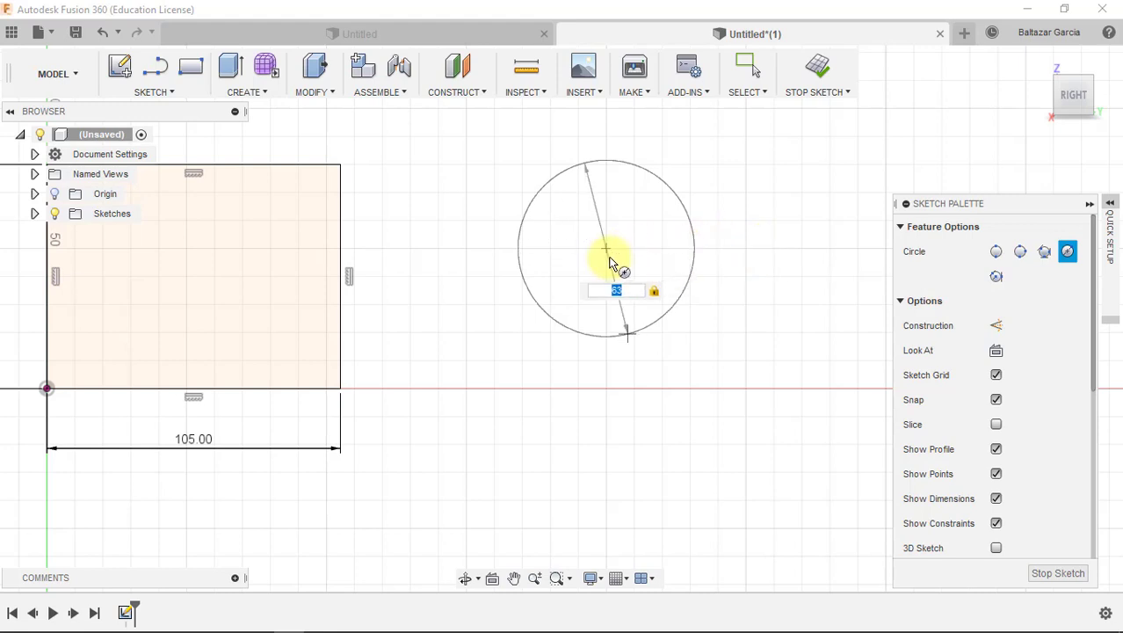
pyautogui.press('Return')
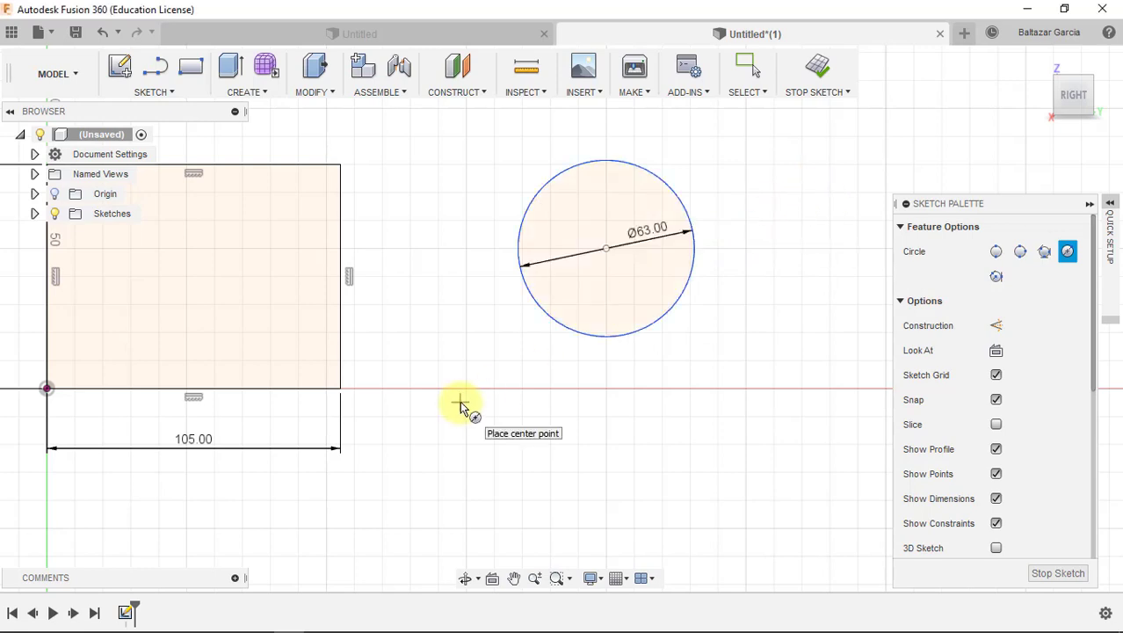
pyautogui.press('Escape')
# Set the circle's diameter dimension to 65 mm
pyautogui.moveTo(759, 253); pyautogui.dragTo(741, 275, button='middle')
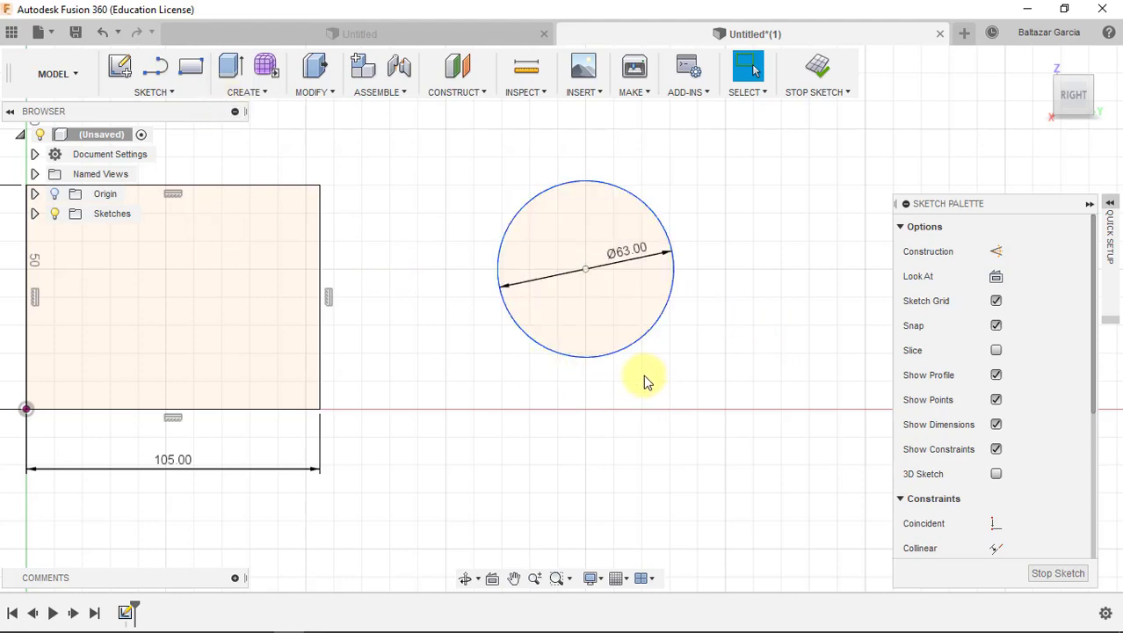
pyautogui.moveTo(624, 268)
pyautogui.mouseDown(button='middle')
pyautogui.moveTo(676, 291)
pyautogui.moveTo(676, 252)
pyautogui.moveTo(672, 326)
pyautogui.moveTo(694, 352)
pyautogui.mouseUp(button='middle')
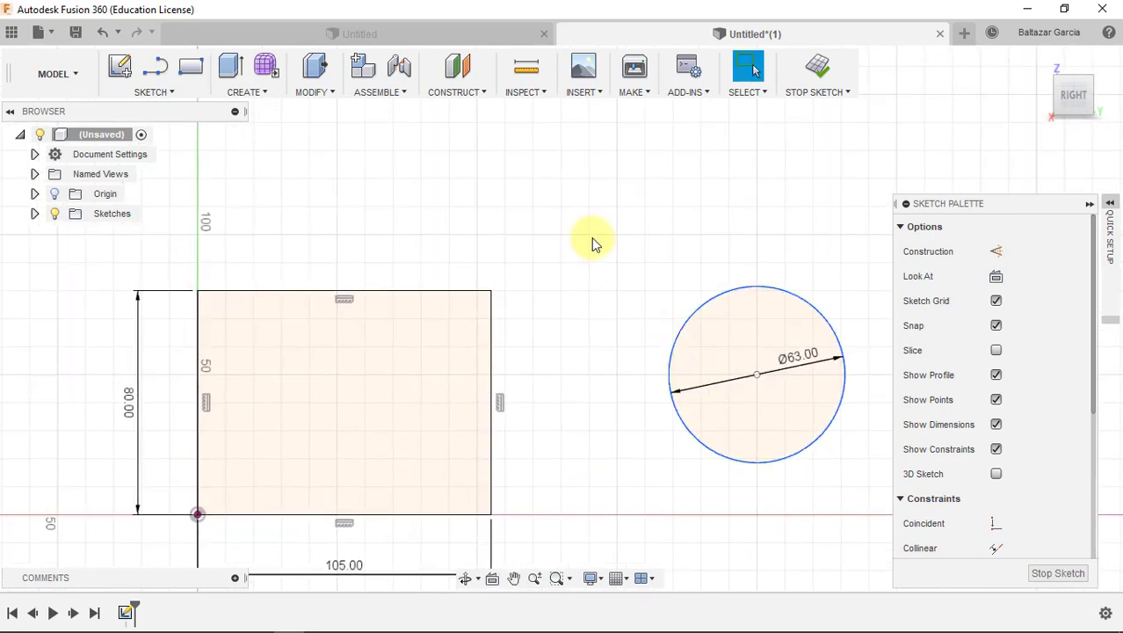
pyautogui.doubleClick(799, 361)
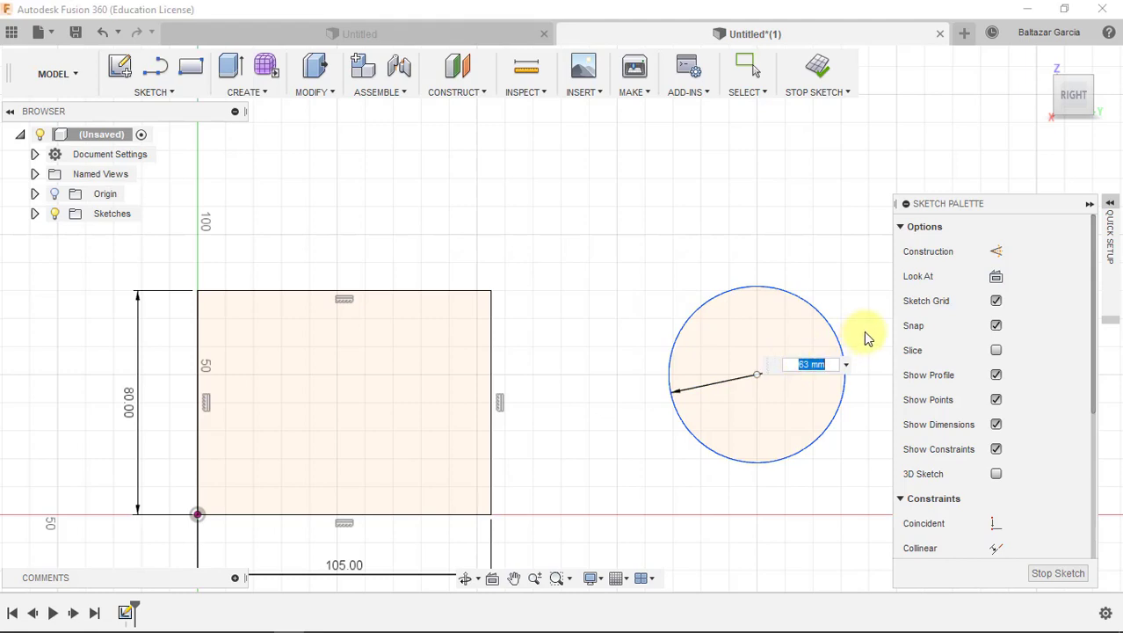
pyautogui.press('Return')
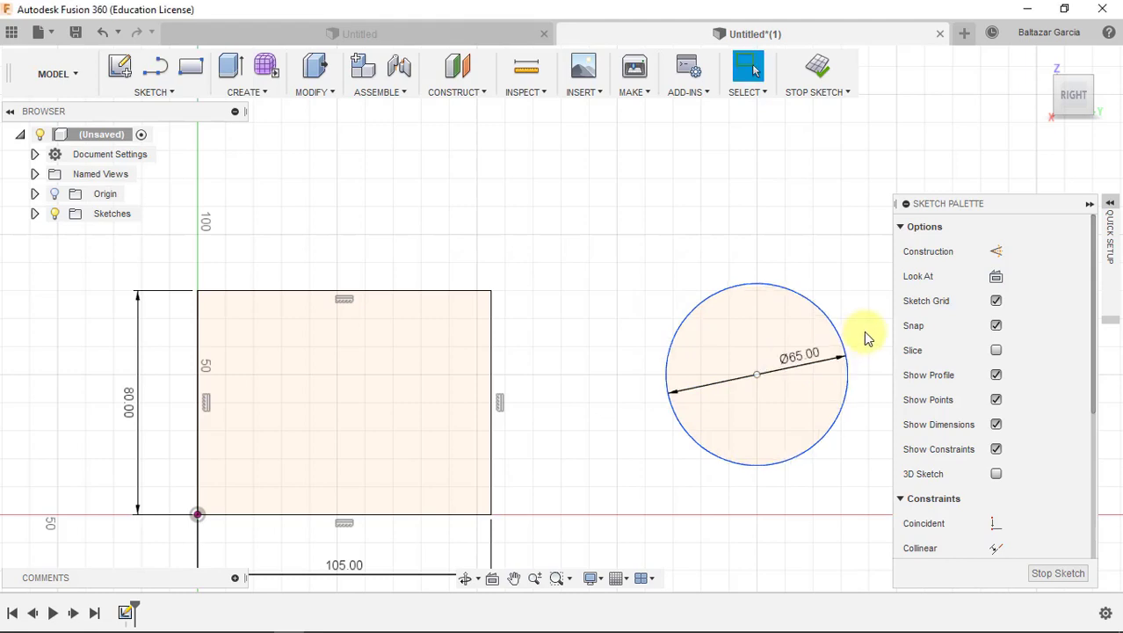
# Sketch a line 50 mm long at 45 degrees to the horizontal, above the rectangle, and finish the line command
pyautogui.click(172, 93)
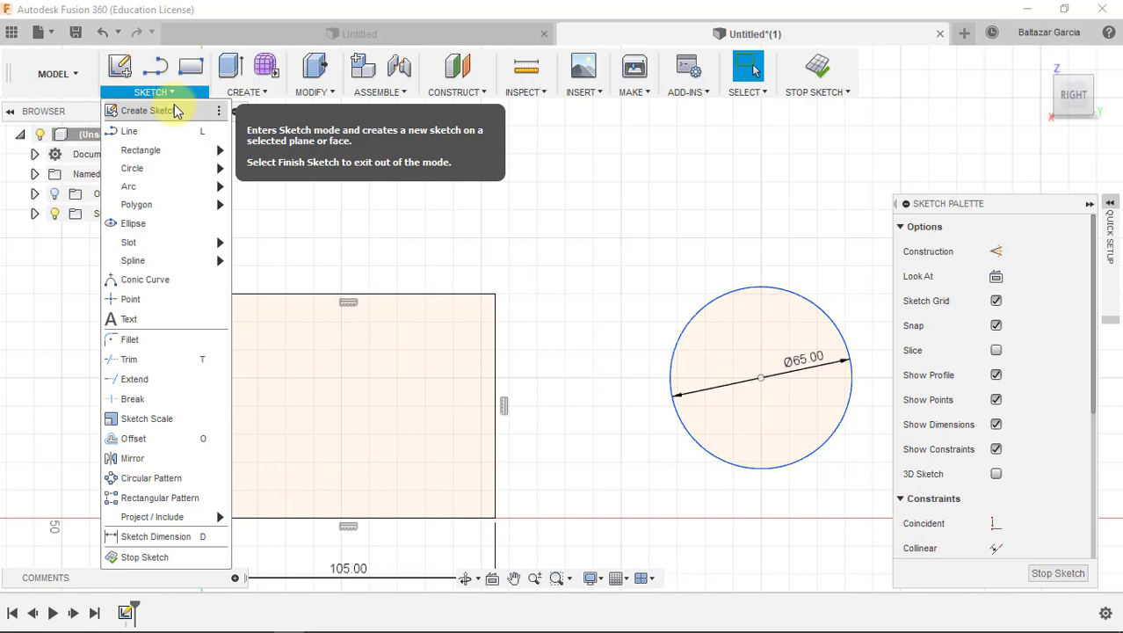
pyautogui.click(150, 133)
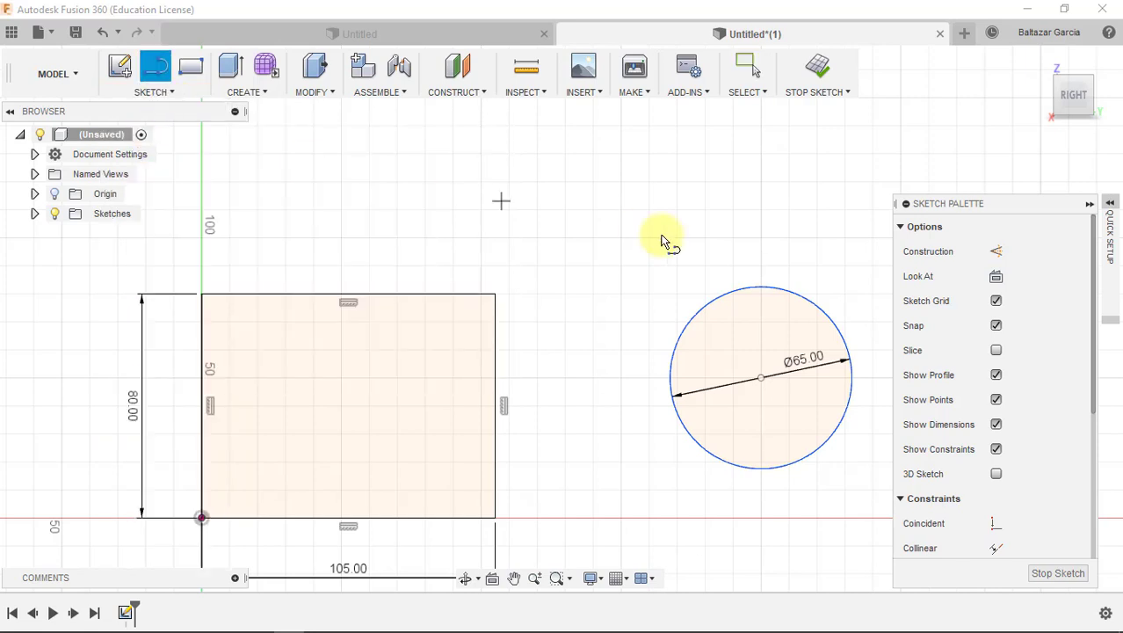
pyautogui.moveTo(630, 211); pyautogui.dragTo(644, 291, button='middle')
pyautogui.moveTo(587, 189); pyautogui.dragTo(611, 338, button='middle')
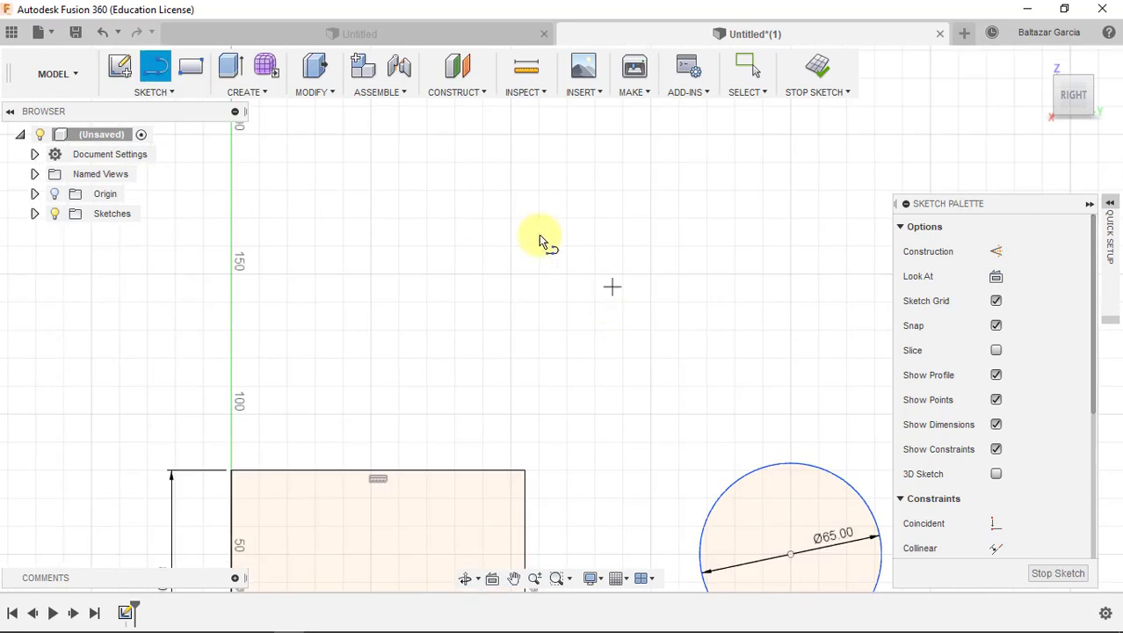
pyautogui.click(510, 273)
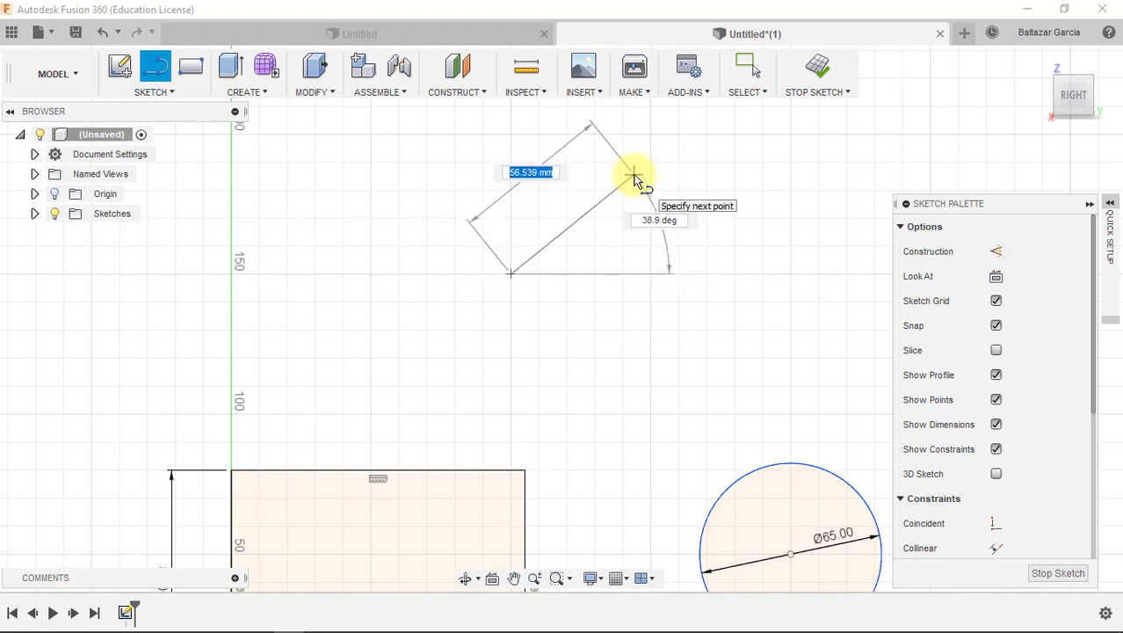
pyautogui.press('Tab')
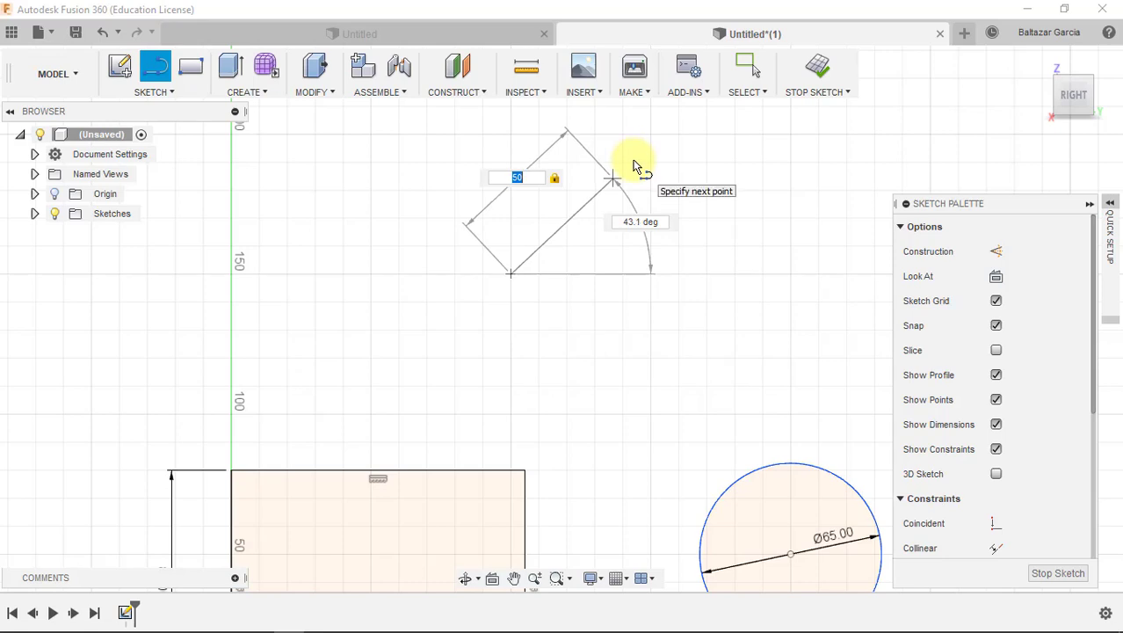
pyautogui.press('Tab')
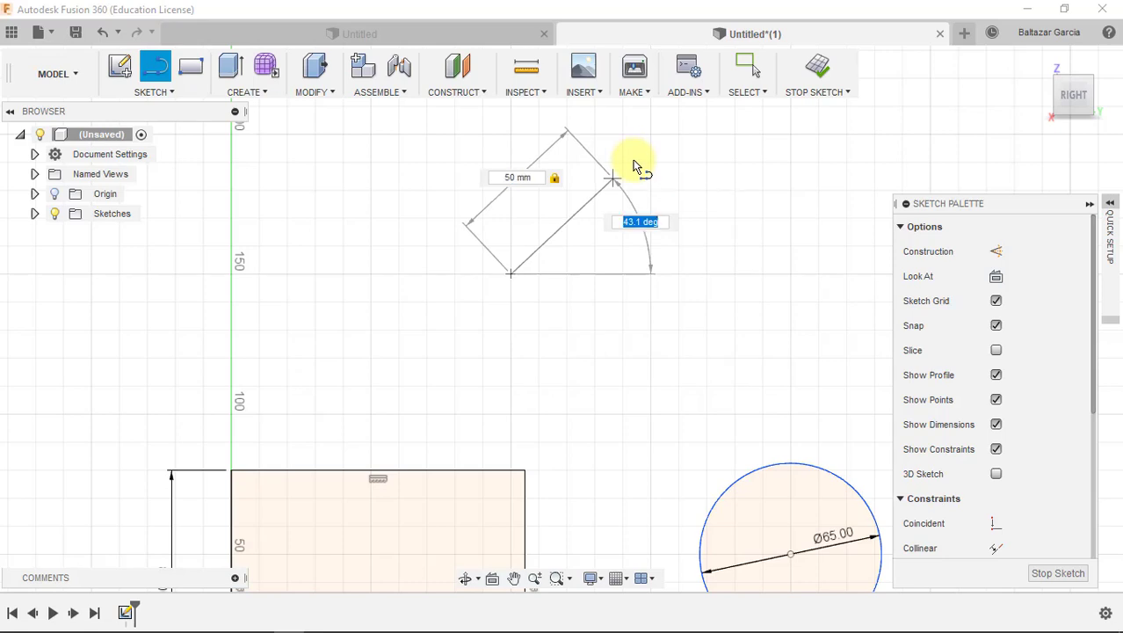
pyautogui.press('Tab')
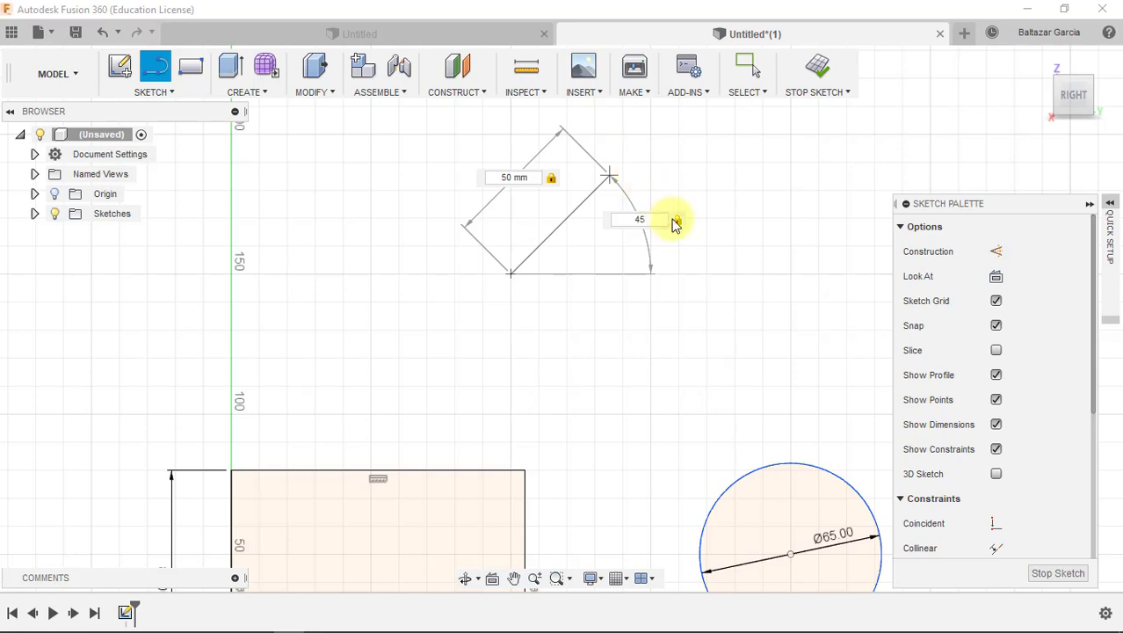
pyautogui.press('Tab')
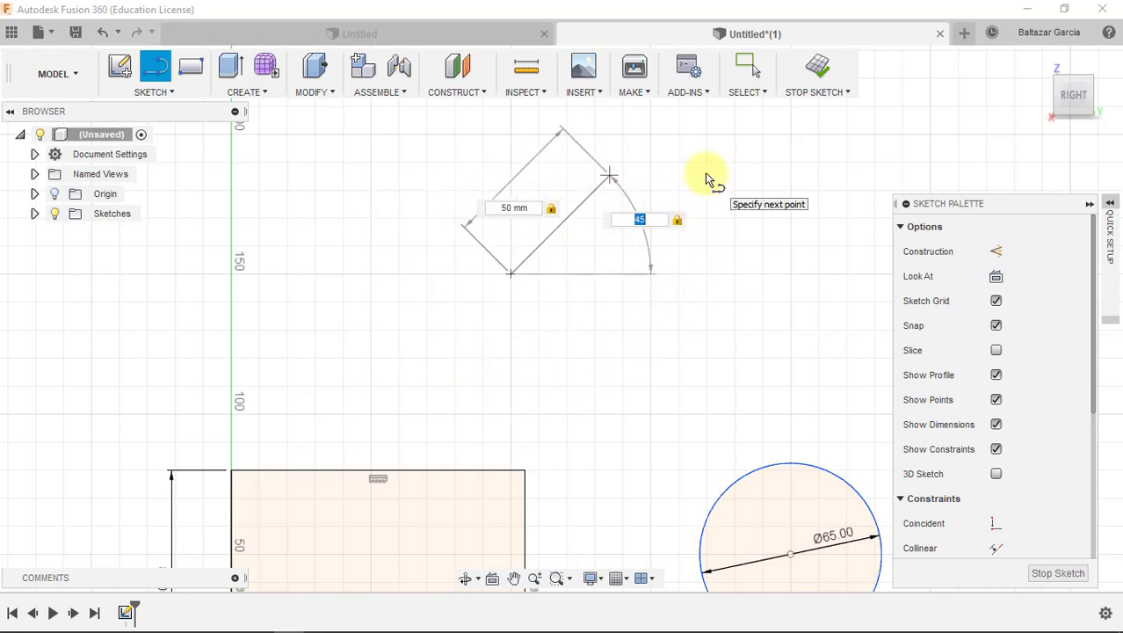
pyautogui.press('Return')
pyautogui.press('Escape')
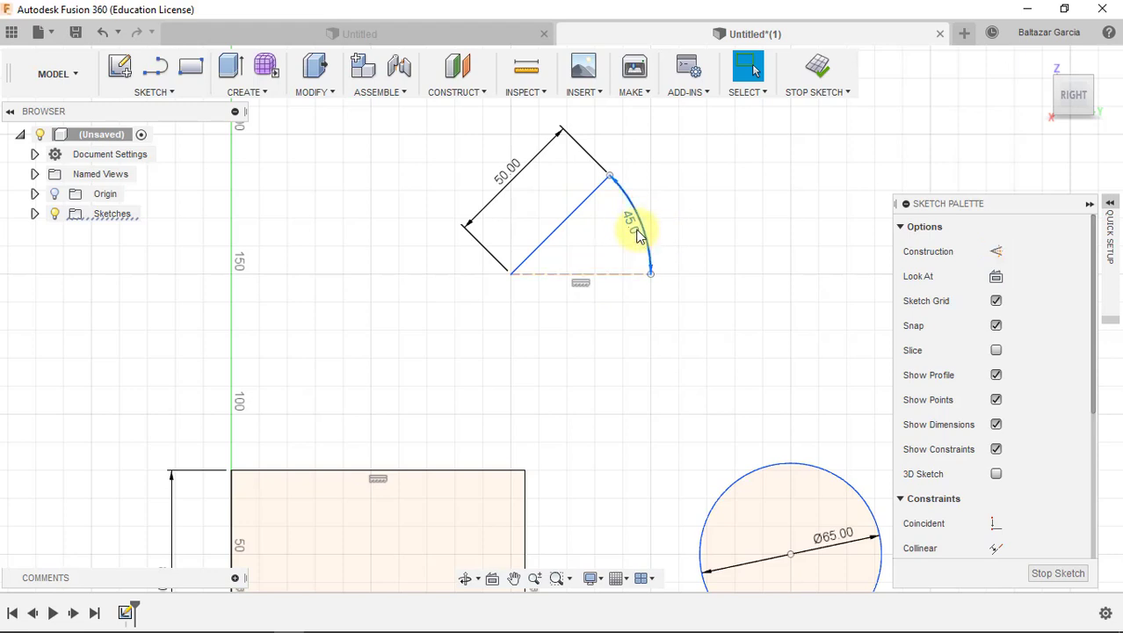
# Set the line's angle dimension to 60 degrees
pyautogui.doubleClick(639, 234)
pyautogui.write('60')
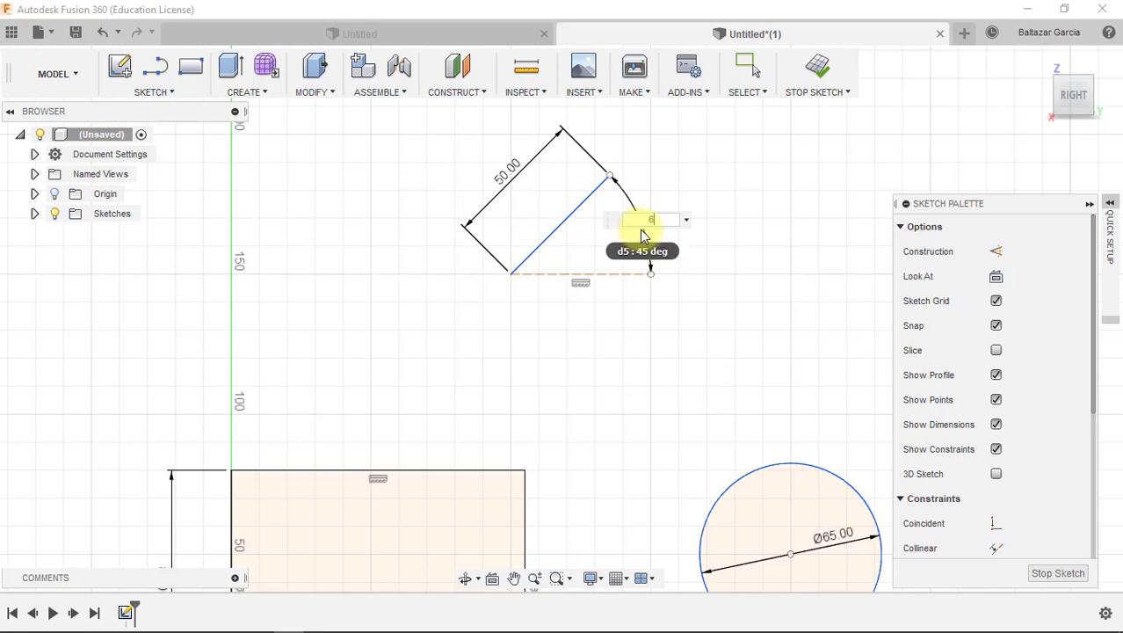
pyautogui.press('Return')
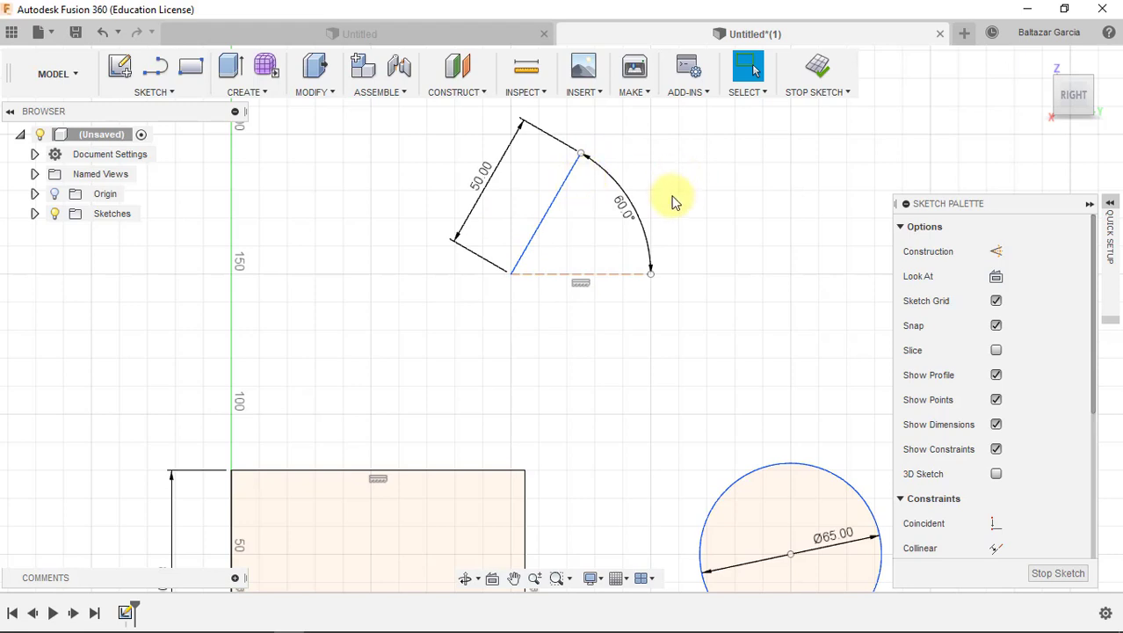
# Sketch a closed four-sided line profile to the right of the angled line, with three sides about 71, 64 and 81 mm long
pyautogui.moveTo(673, 230); pyautogui.dragTo(603, 260, button='middle')
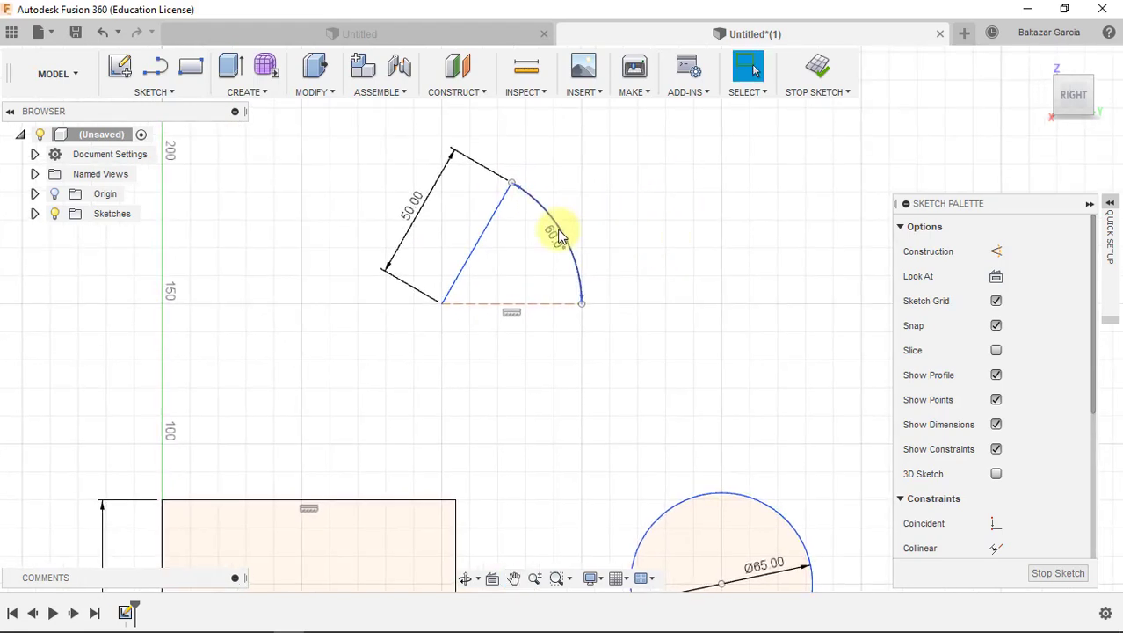
pyautogui.moveTo(557, 230)
pyautogui.mouseDown(button='middle')
pyautogui.moveTo(576, 226)
pyautogui.moveTo(514, 215)
pyautogui.moveTo(506, 200)
pyautogui.mouseUp(button='middle')
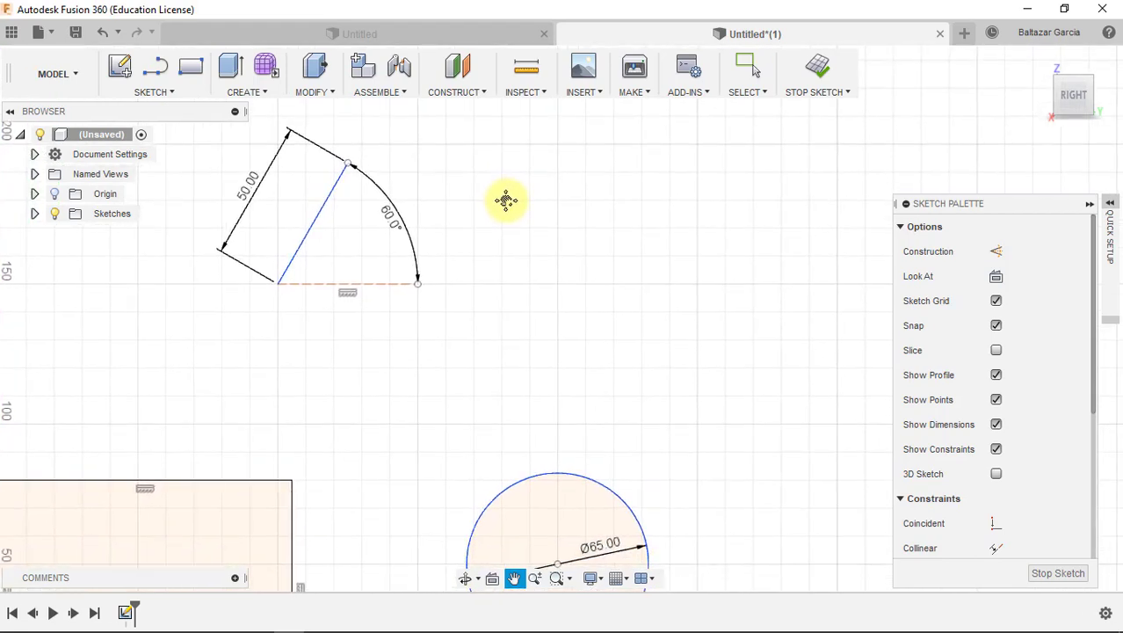
pyautogui.click(157, 68)
pyautogui.moveTo(647, 226); pyautogui.dragTo(521, 264, button='middle')
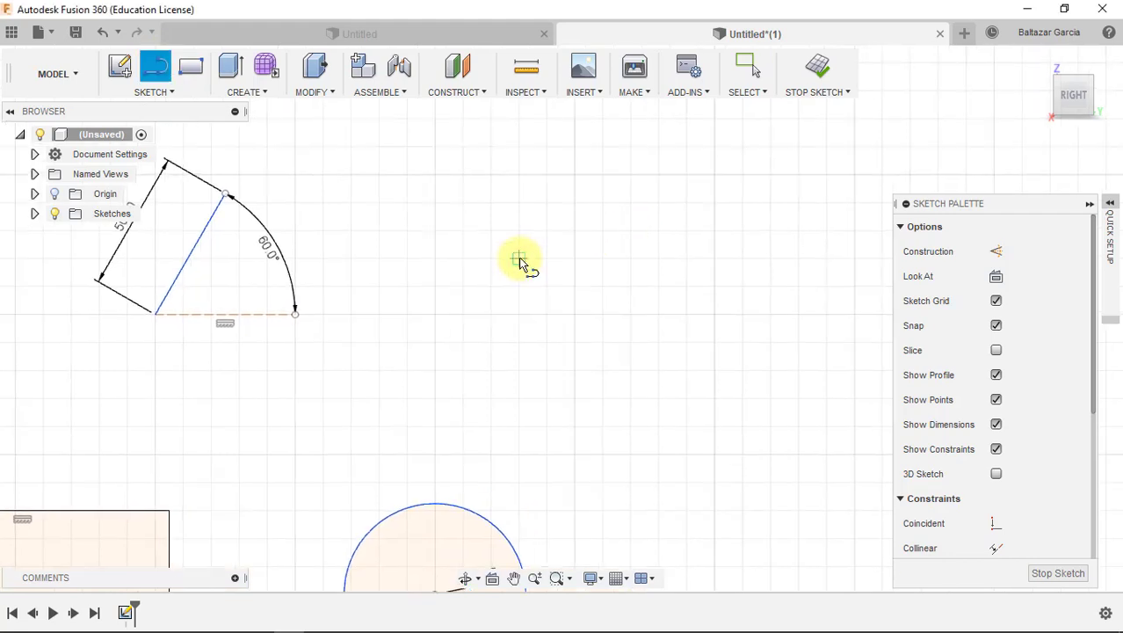
pyautogui.click(546, 314)
pyautogui.click(490, 202)
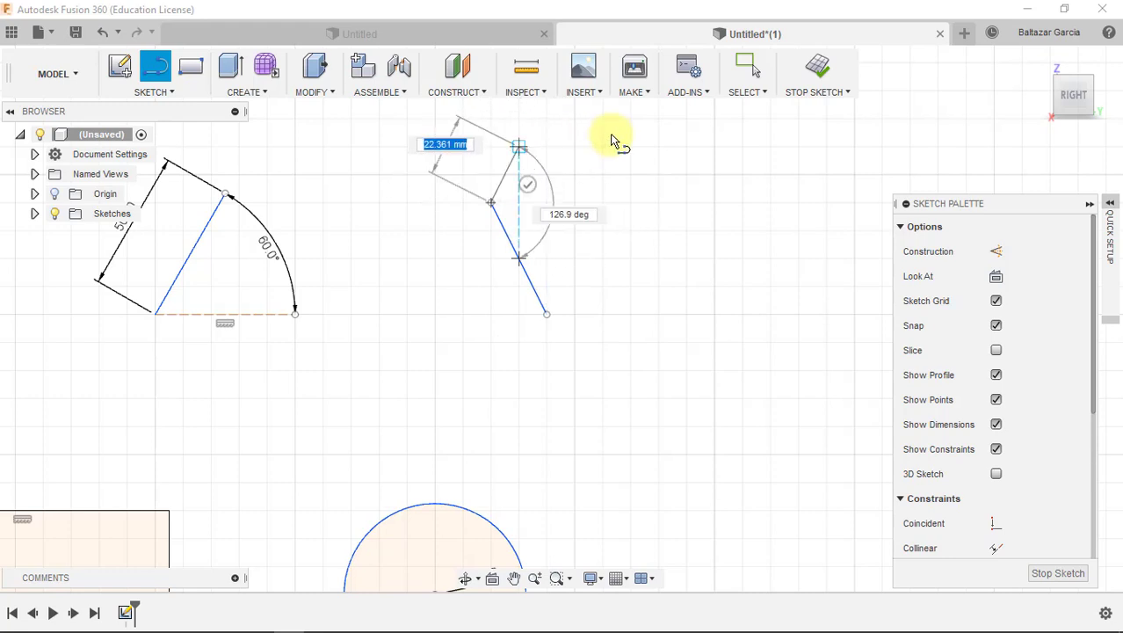
pyautogui.moveTo(476, 150)
pyautogui.mouseDown(button='middle')
pyautogui.moveTo(451, 194)
pyautogui.moveTo(453, 220)
pyautogui.mouseUp(button='middle')
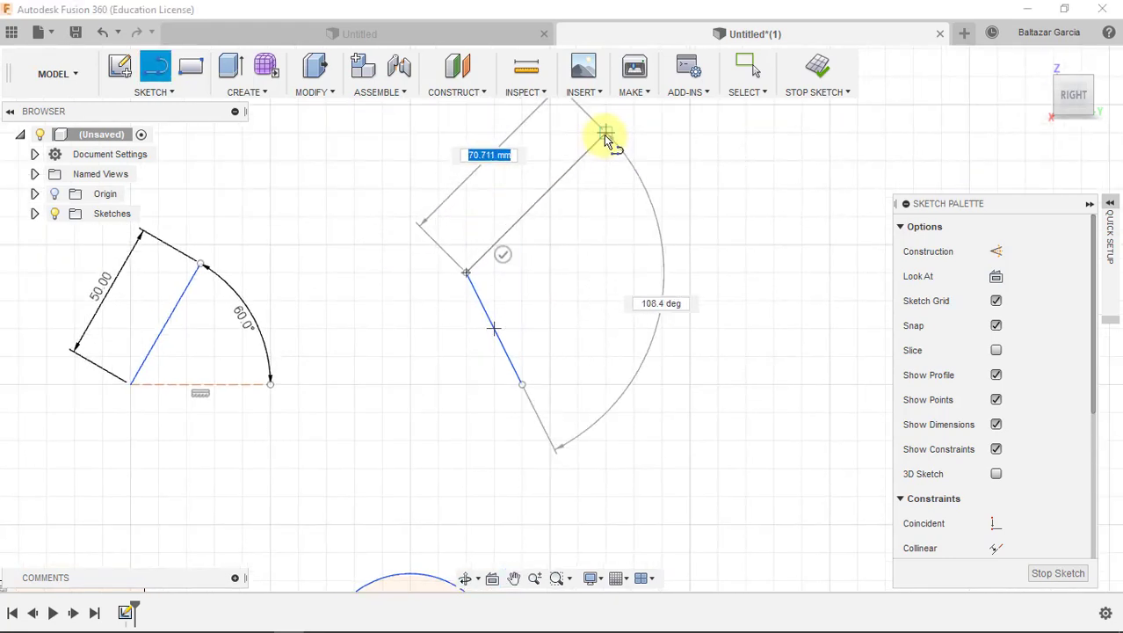
pyautogui.click(606, 134)
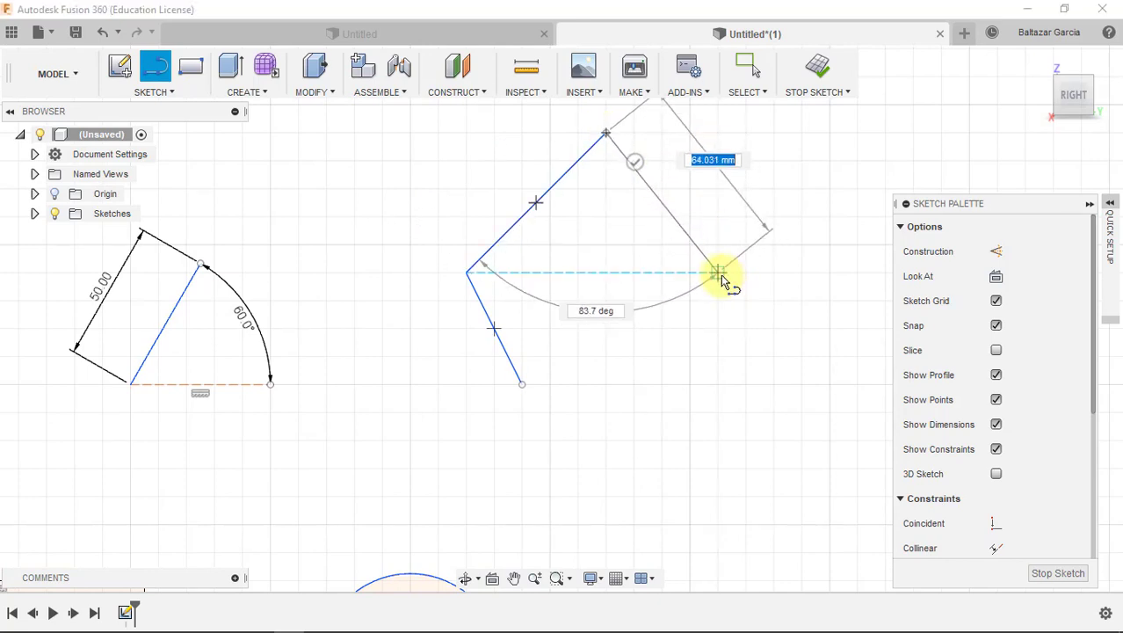
pyautogui.doubleClick(718, 273)
pyautogui.click(718, 272)
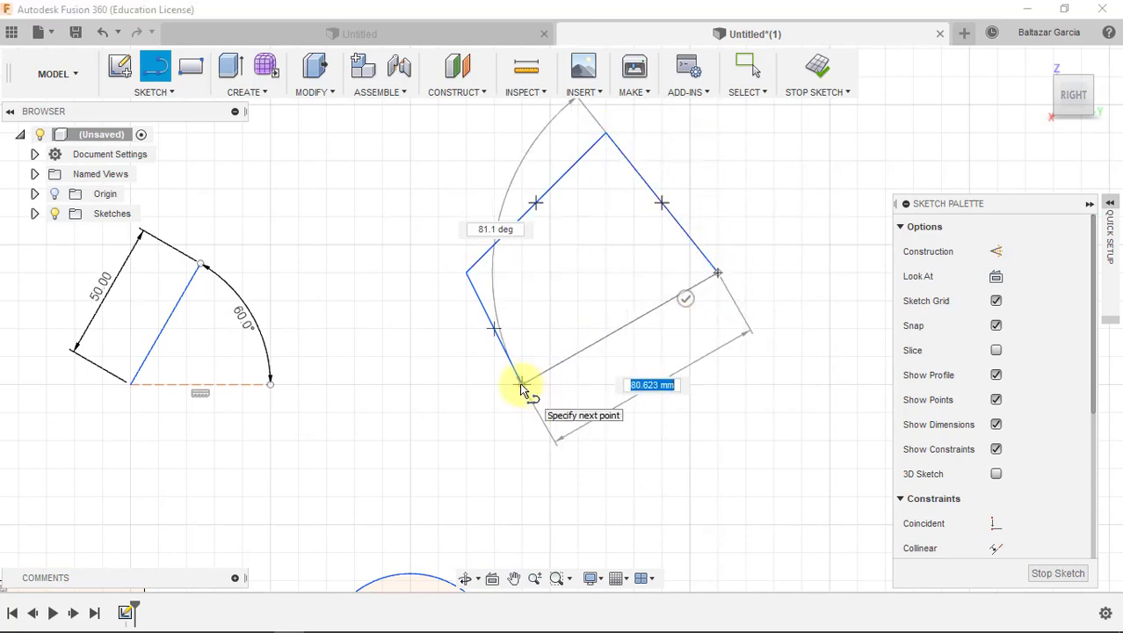
pyautogui.click(522, 384)
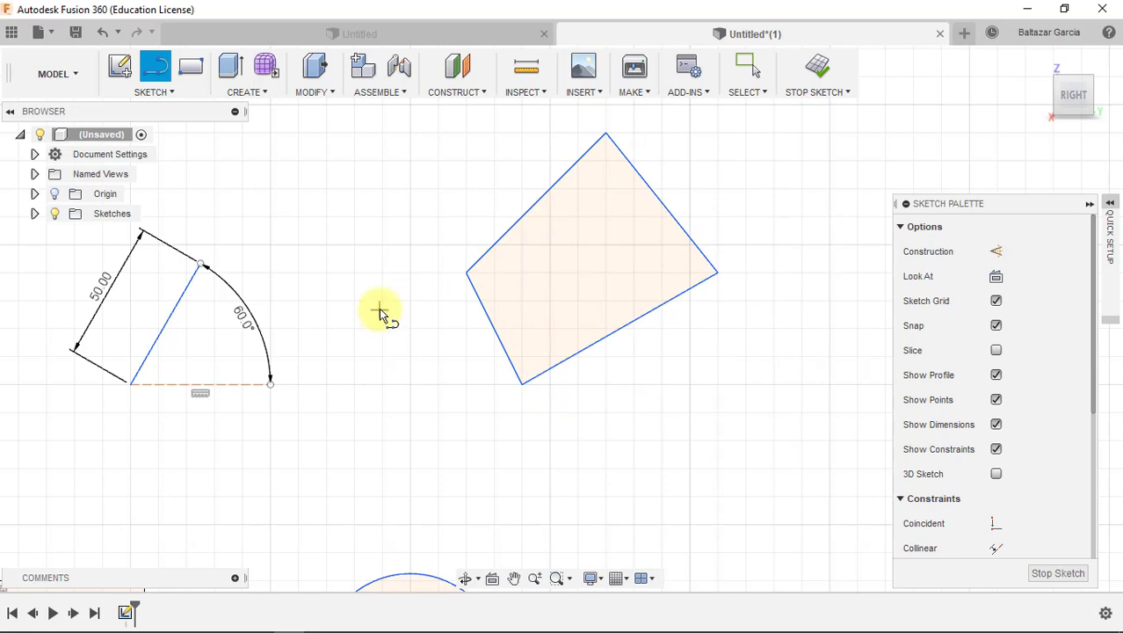
# Sketch three connected line segments above and to the right of the angled line, making the third segment horizontal
pyautogui.moveTo(405, 376)
pyautogui.mouseDown(button='middle')
pyautogui.moveTo(463, 338)
pyautogui.moveTo(488, 371)
pyautogui.mouseUp(button='middle')
pyautogui.press('l')
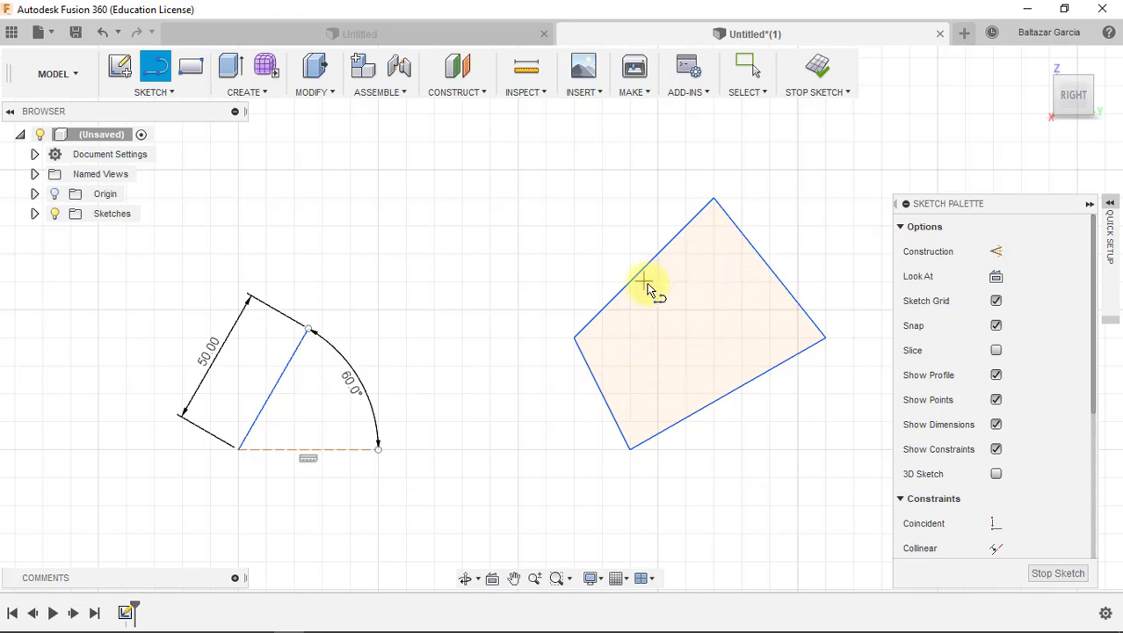
pyautogui.click(459, 309)
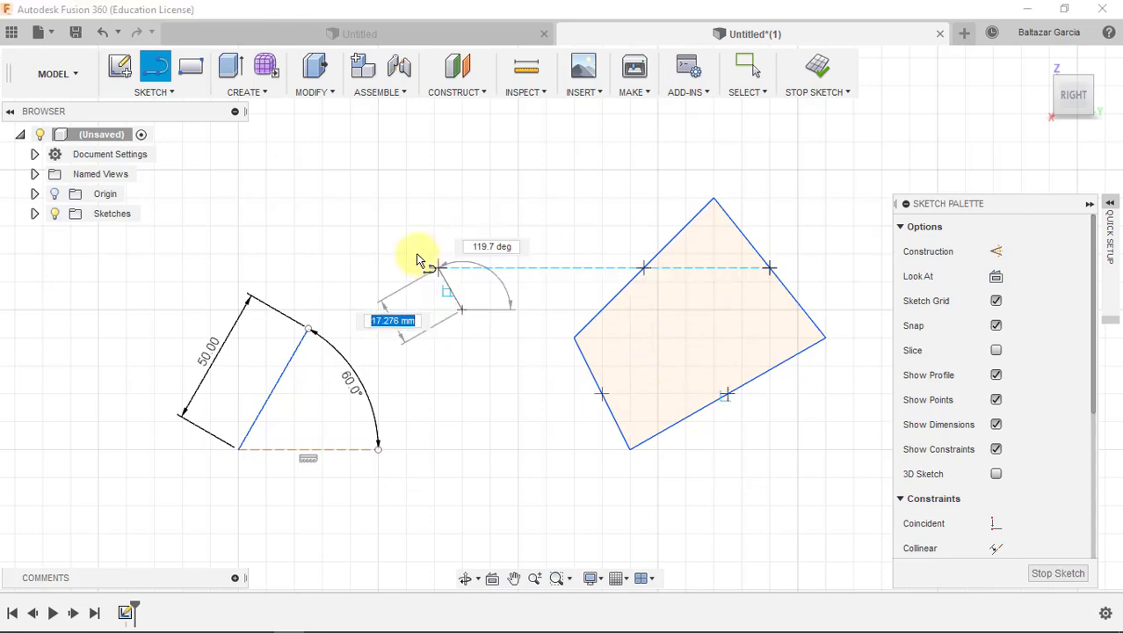
pyautogui.click(378, 226)
pyautogui.click(433, 143)
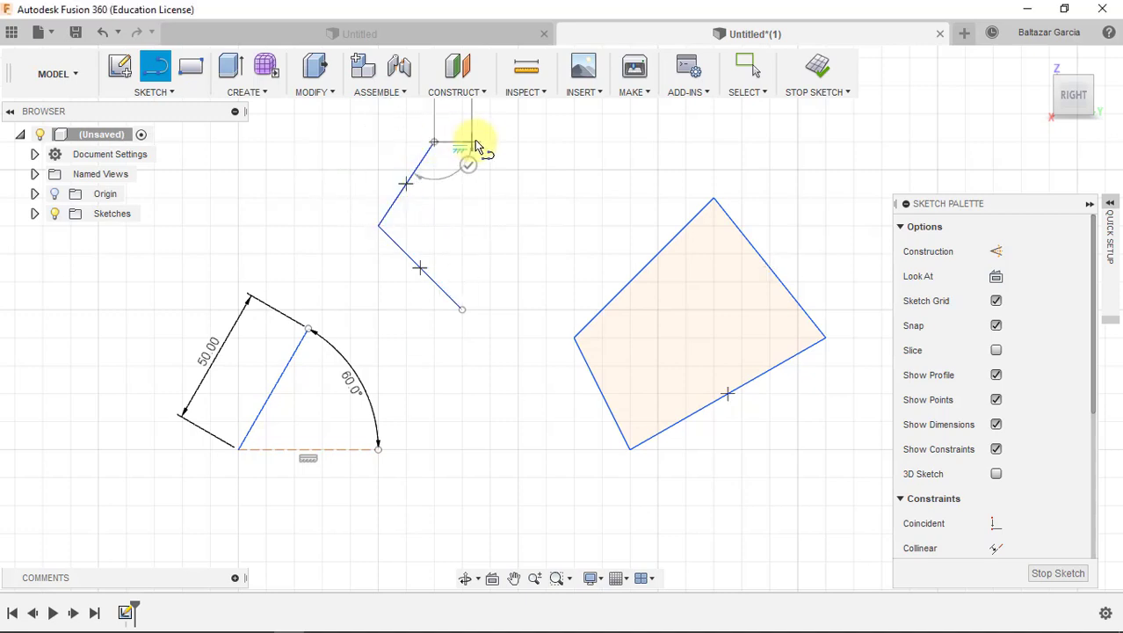
pyautogui.click(517, 142)
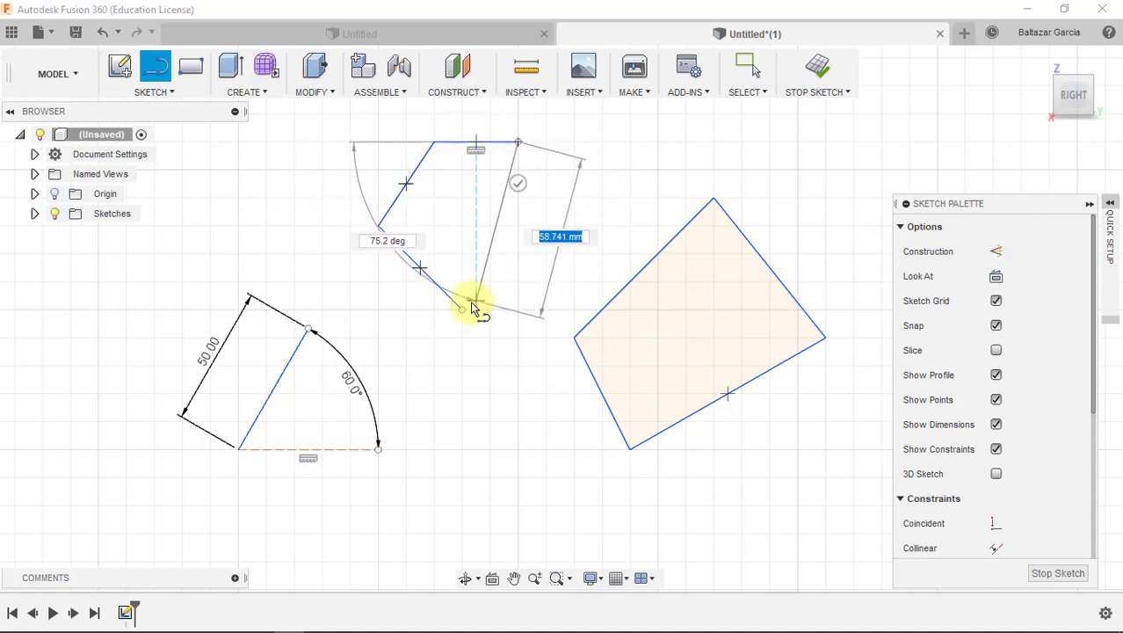
# Add a fourth side about 62 mm long ending just short of the profile's start point, and finish the line command
pyautogui.scroll(-2, 473, 307)
pyautogui.scroll(5, 476, 305)
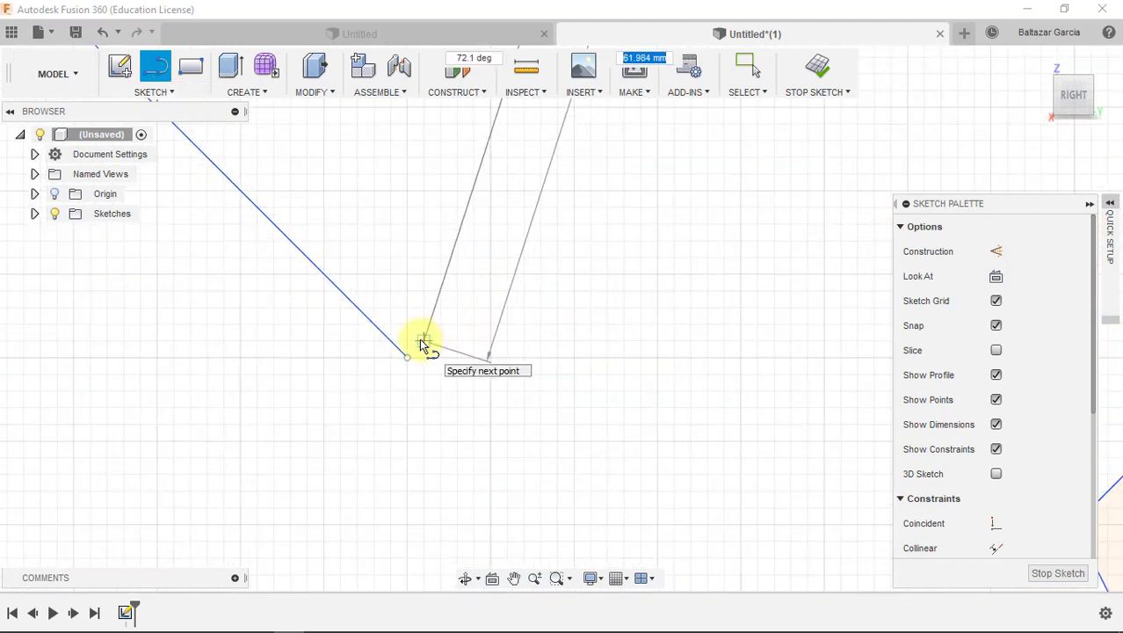
pyautogui.scroll(3, 424, 342)
pyautogui.click(406, 370)
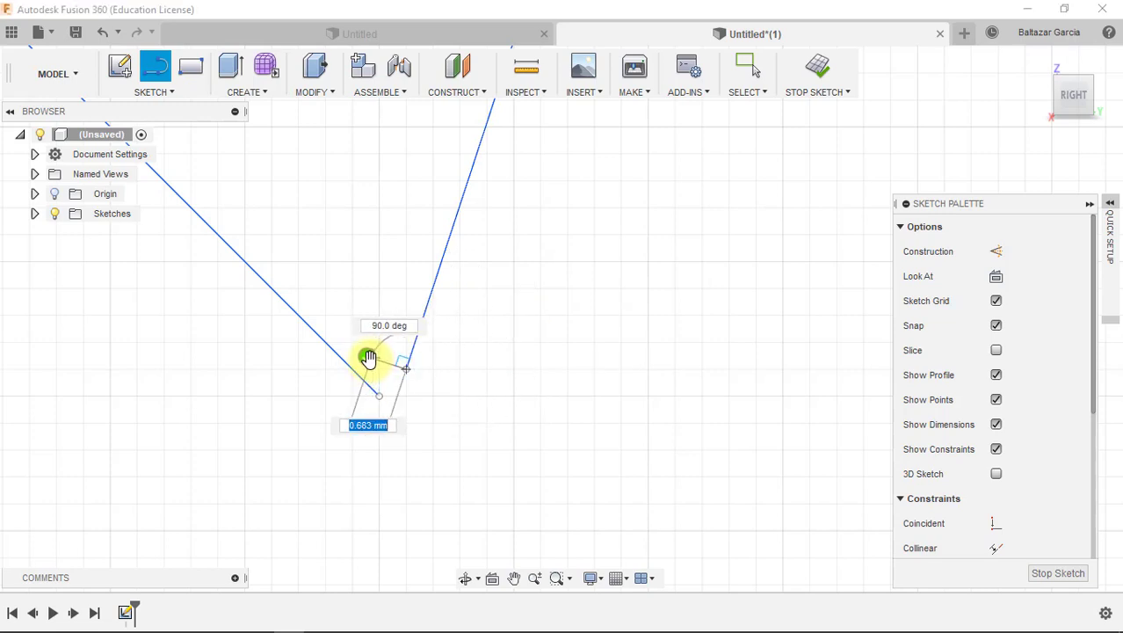
pyautogui.press('Escape')
pyautogui.scroll(-3, 495, 359)
pyautogui.scroll(-5, 498, 356)
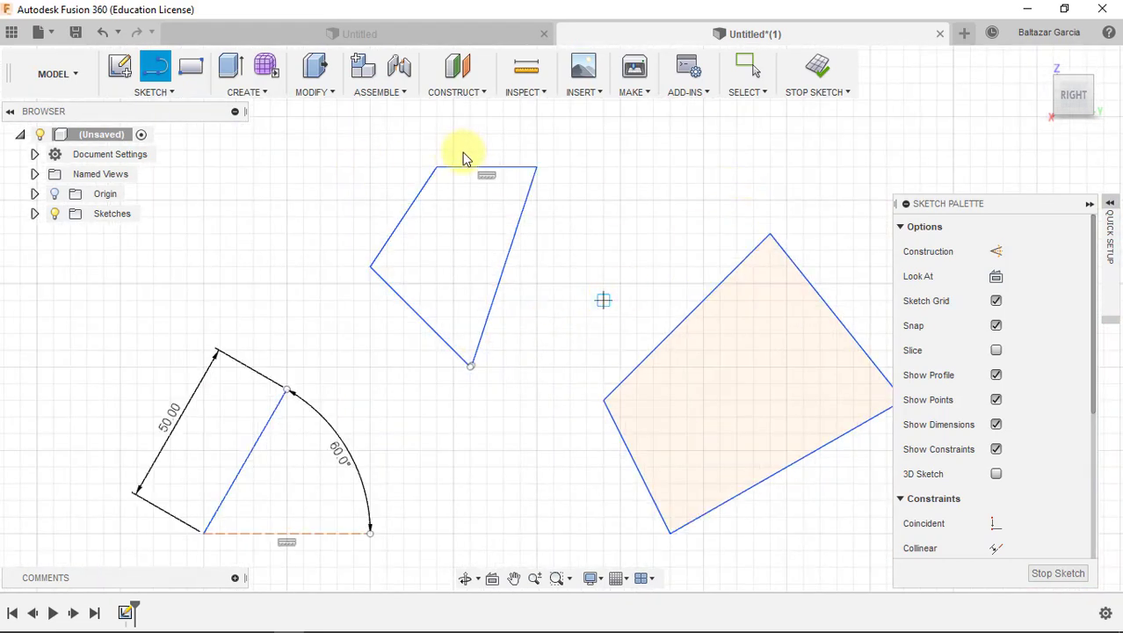
pyautogui.press('Escape')
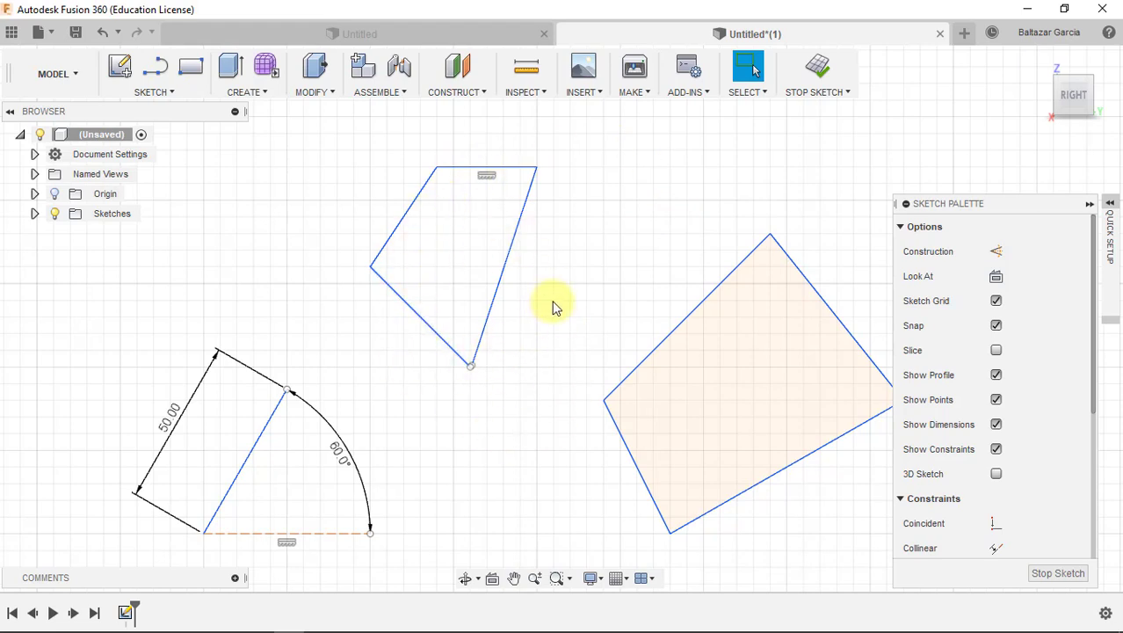
# Examine the lowest corner of the new line profile to check whether its two endpoints meet
pyautogui.scroll(2, 545, 306)
pyautogui.scroll(-5, 544, 308)
pyautogui.scroll(-1, 545, 308)
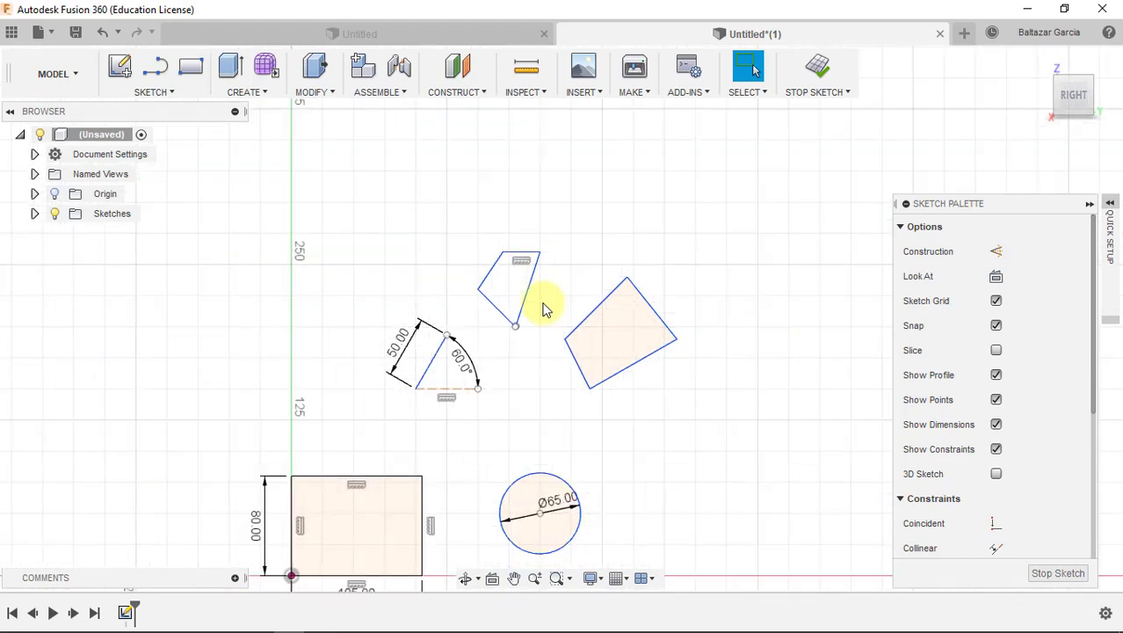
pyautogui.scroll(2, 546, 307)
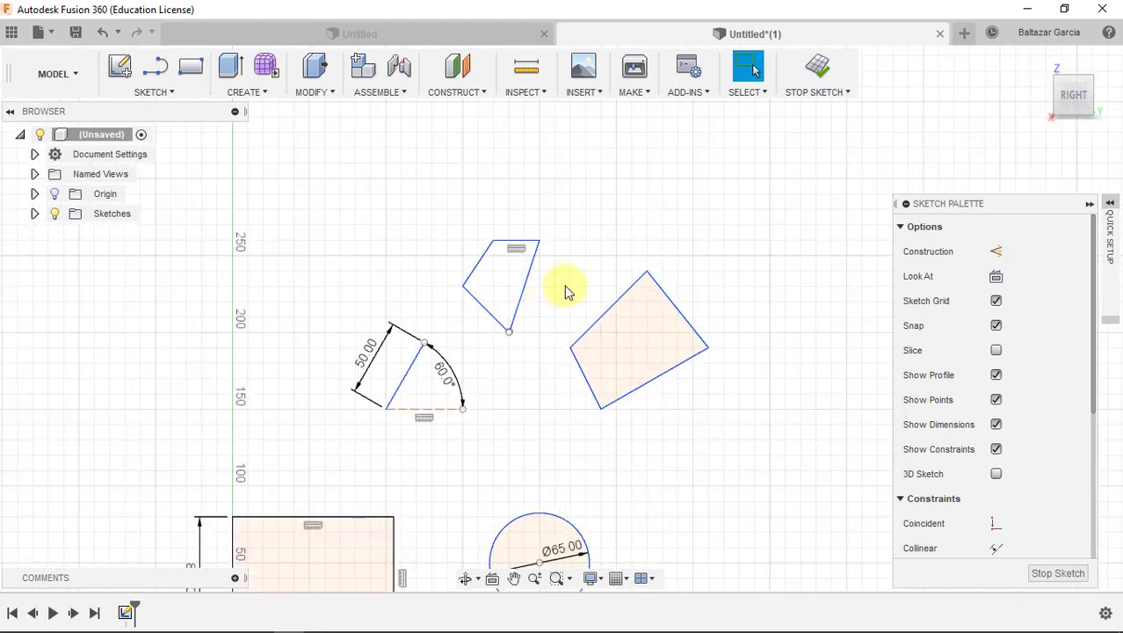
pyautogui.scroll(2, 538, 276)
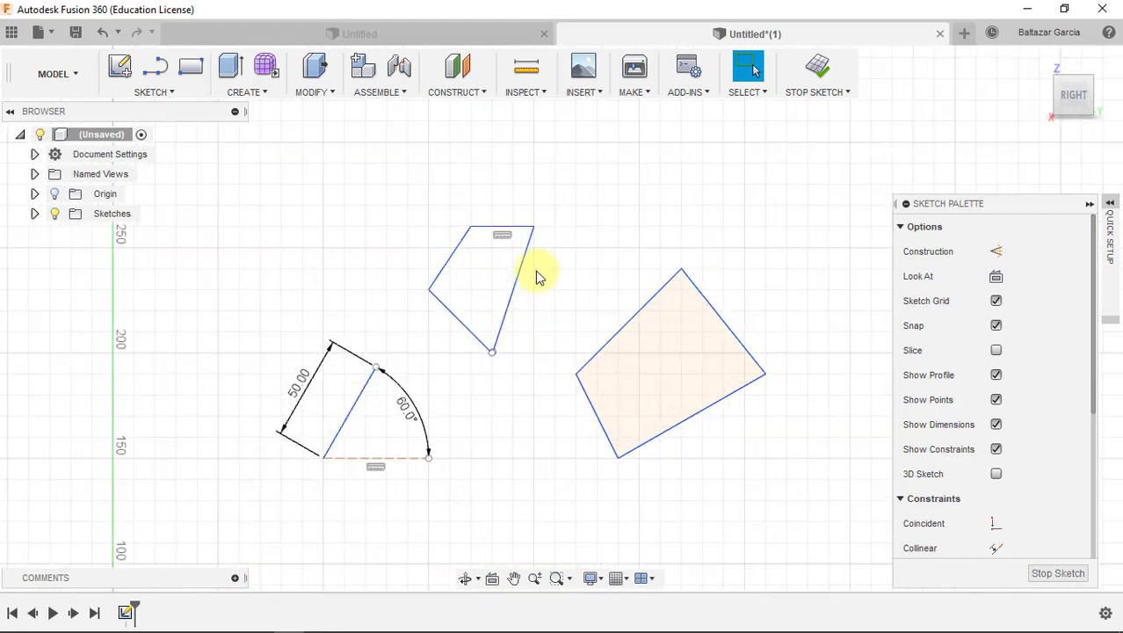
pyautogui.scroll(5, 474, 355)
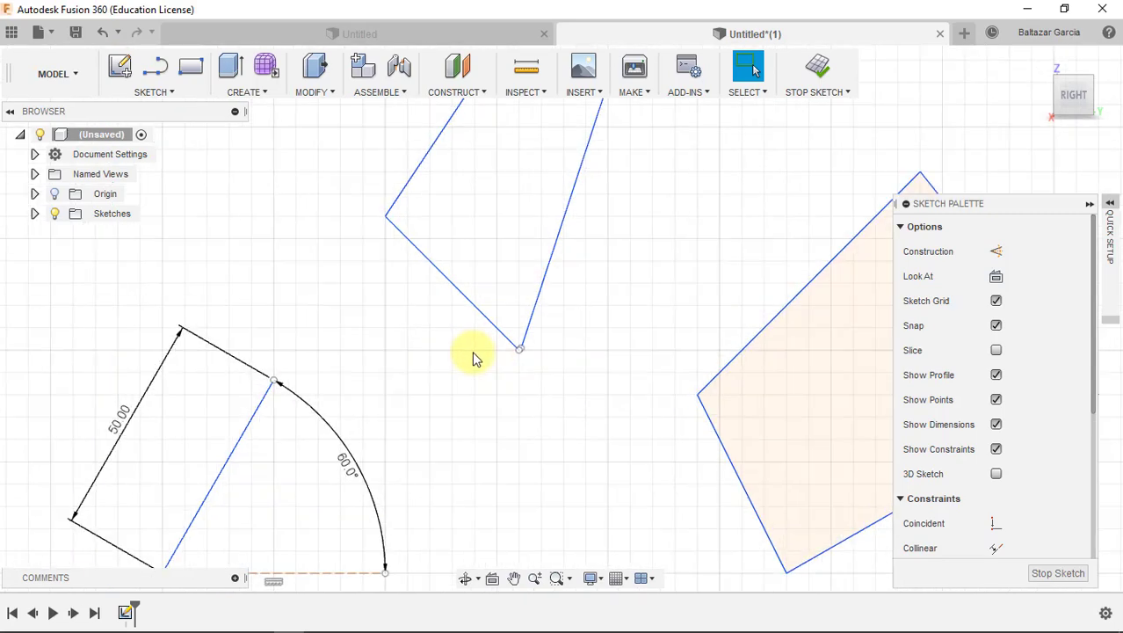
pyautogui.scroll(3, 587, 339)
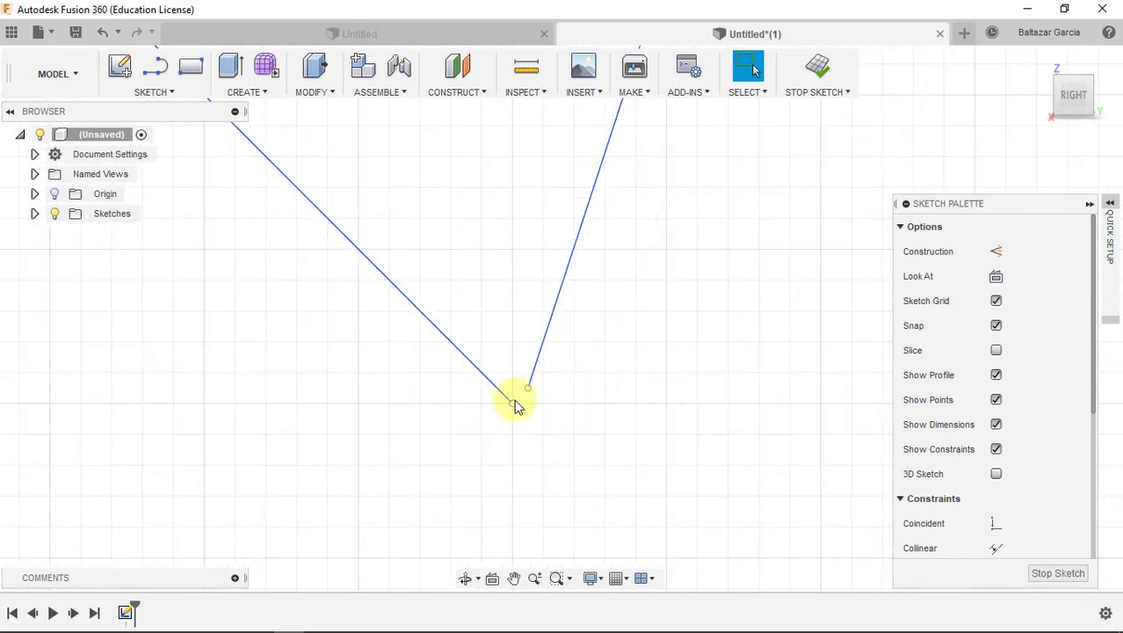
pyautogui.scroll(-5, 539, 396)
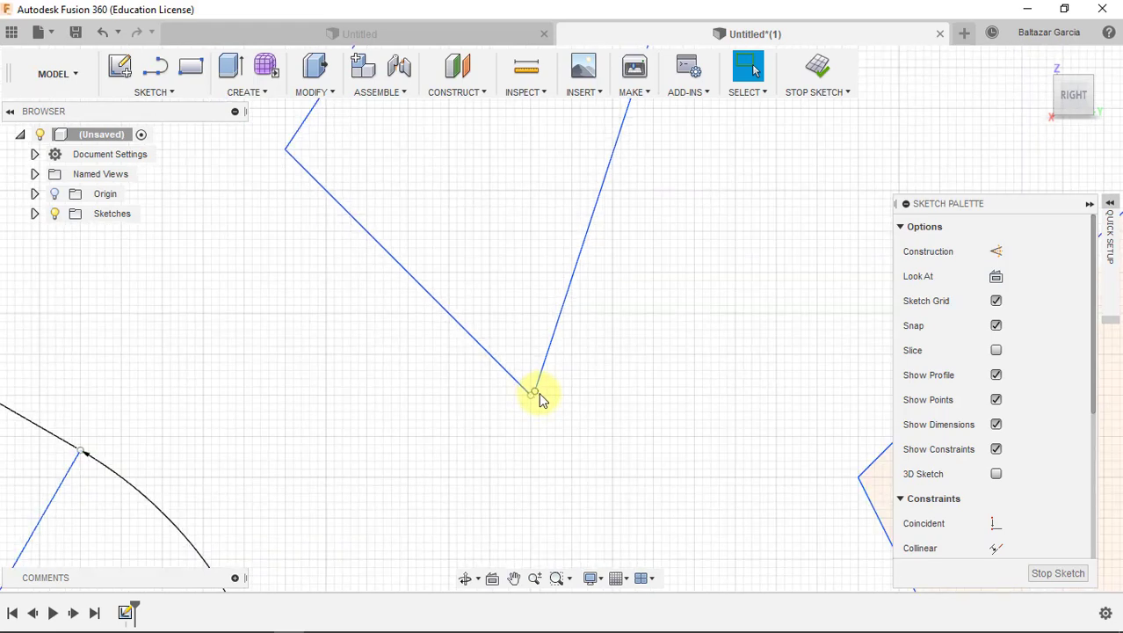
pyautogui.moveTo(496, 353); pyautogui.dragTo(367, 317, button='middle')
pyautogui.scroll(-2, 493, 379)
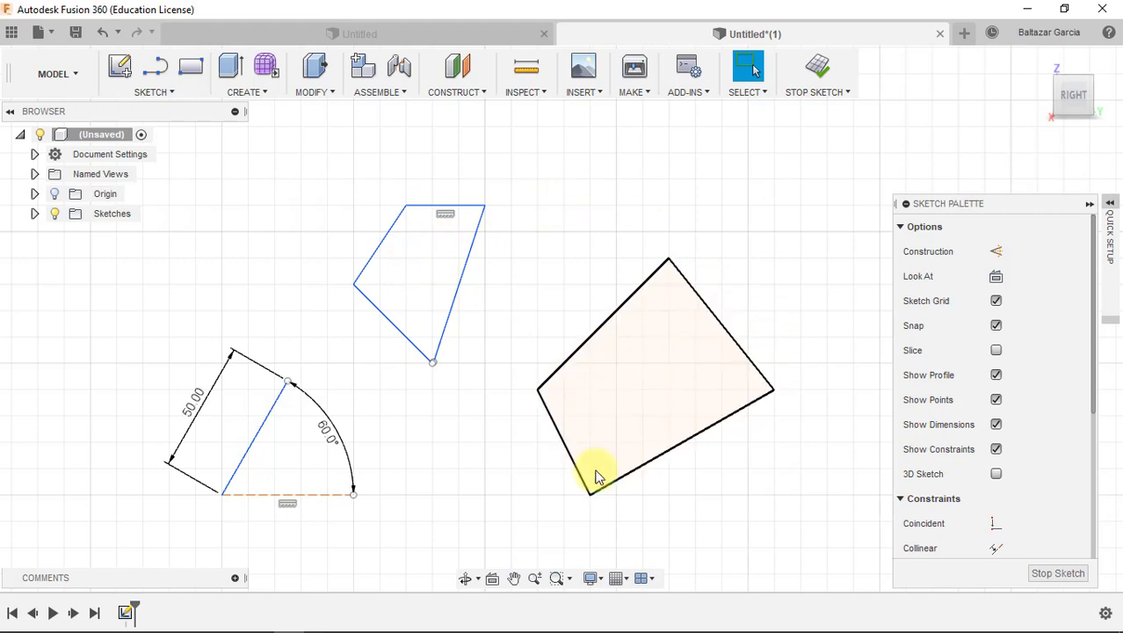
# Compare the shading of the closed four-sided profile, rectangle and circle with the open line profile
pyautogui.moveTo(572, 394); pyautogui.dragTo(472, 374, button='middle')
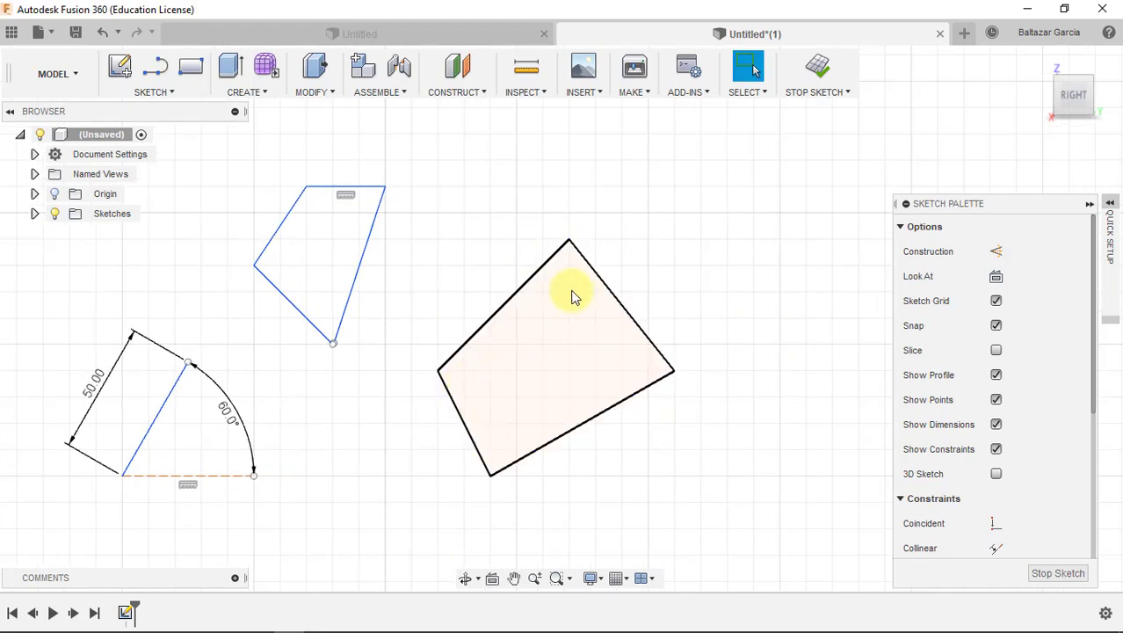
pyautogui.scroll(-1, 454, 340)
pyautogui.moveTo(454, 340); pyautogui.dragTo(526, 333, button='middle')
pyautogui.scroll(-5, 514, 340)
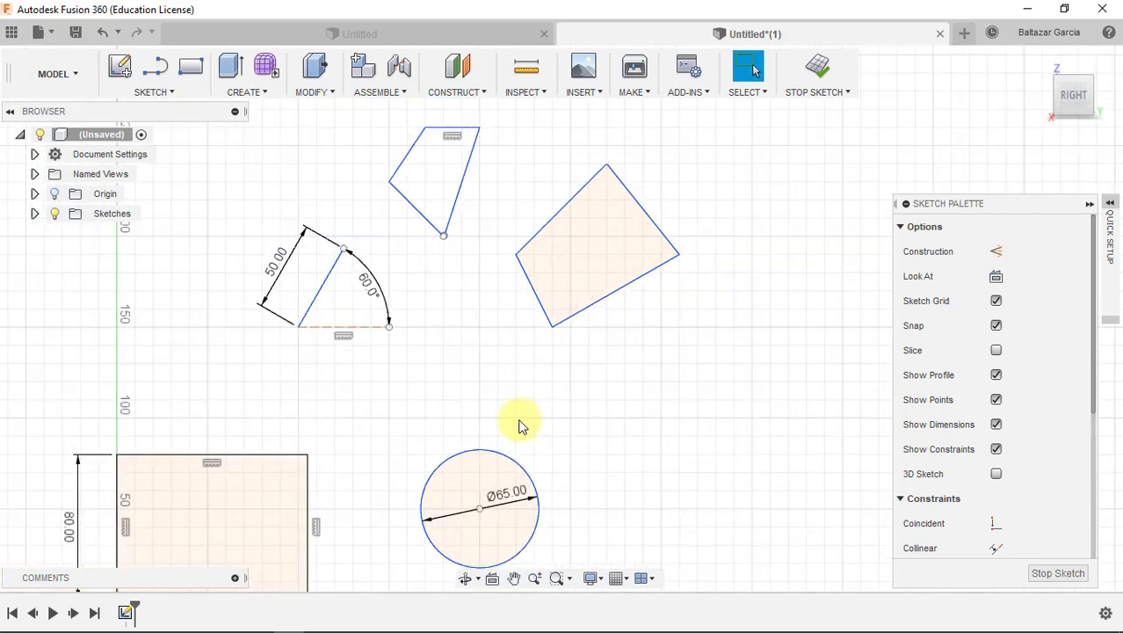
pyautogui.moveTo(489, 430)
pyautogui.mouseDown(button='middle')
pyautogui.moveTo(521, 321)
pyautogui.moveTo(547, 373)
pyautogui.mouseUp(button='middle')
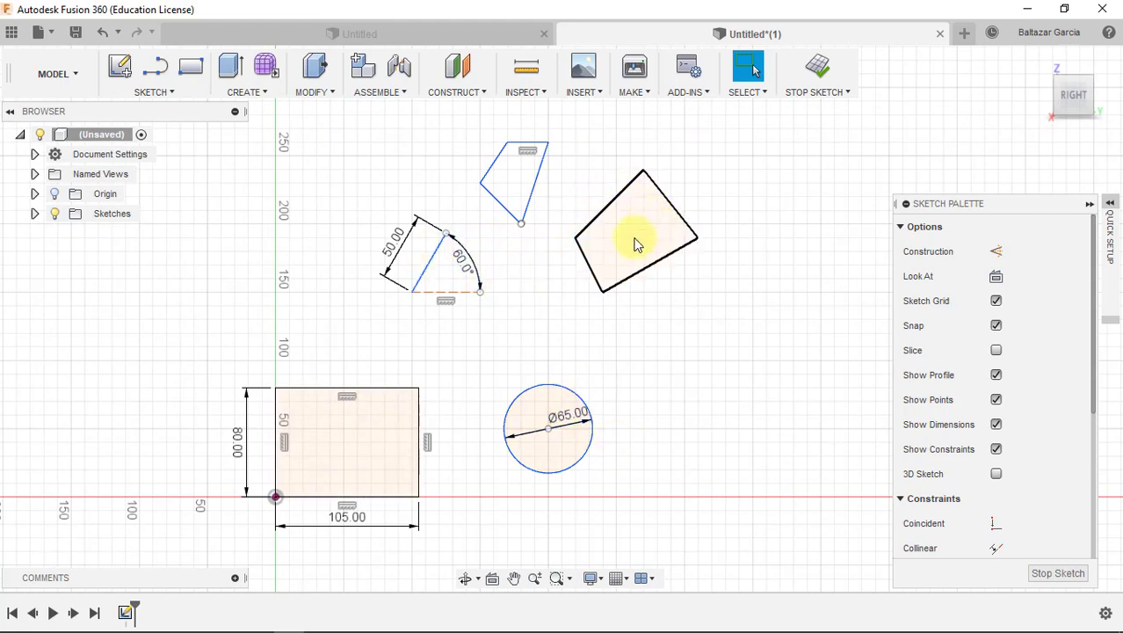
pyautogui.scroll(2, 636, 242)
pyautogui.scroll(1, 635, 242)
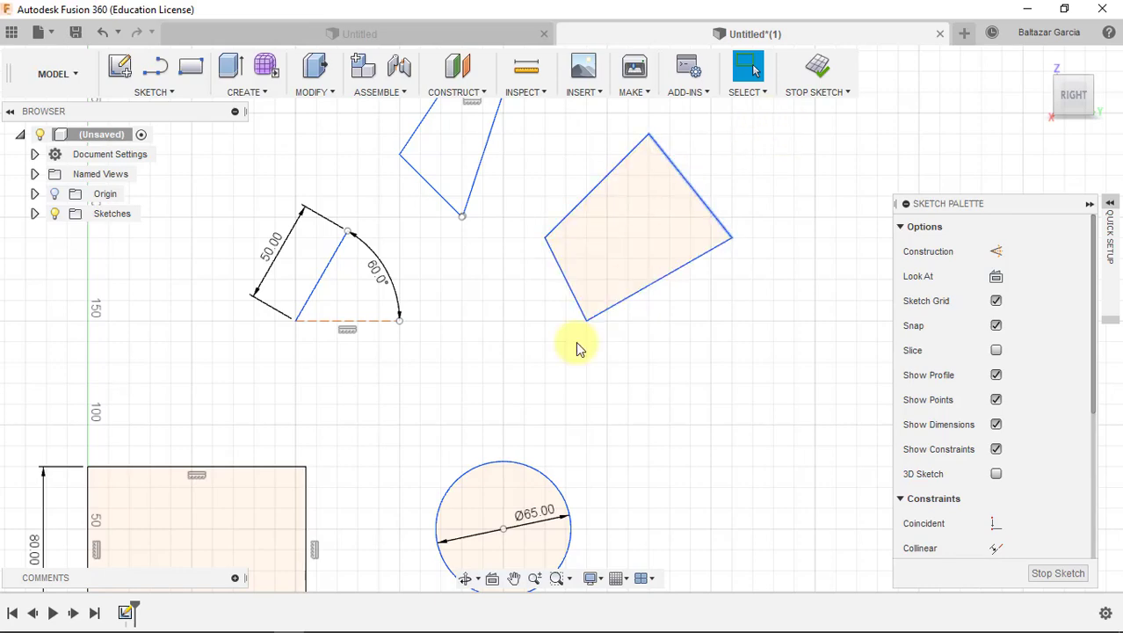
pyautogui.scroll(-1, 562, 347)
pyautogui.moveTo(494, 259)
pyautogui.mouseDown(button='middle')
pyautogui.moveTo(585, 281)
pyautogui.moveTo(527, 315)
pyautogui.mouseUp(button='middle')
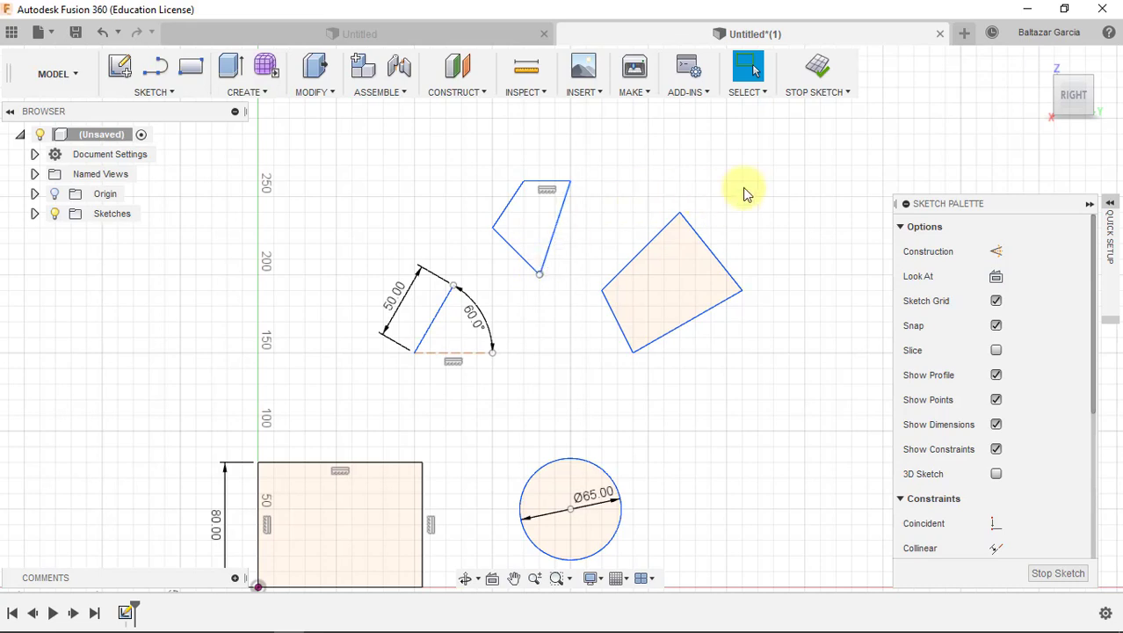
# Finish the sketch containing the rectangle, circle, angled line and two line profiles
pyautogui.click(818, 76)
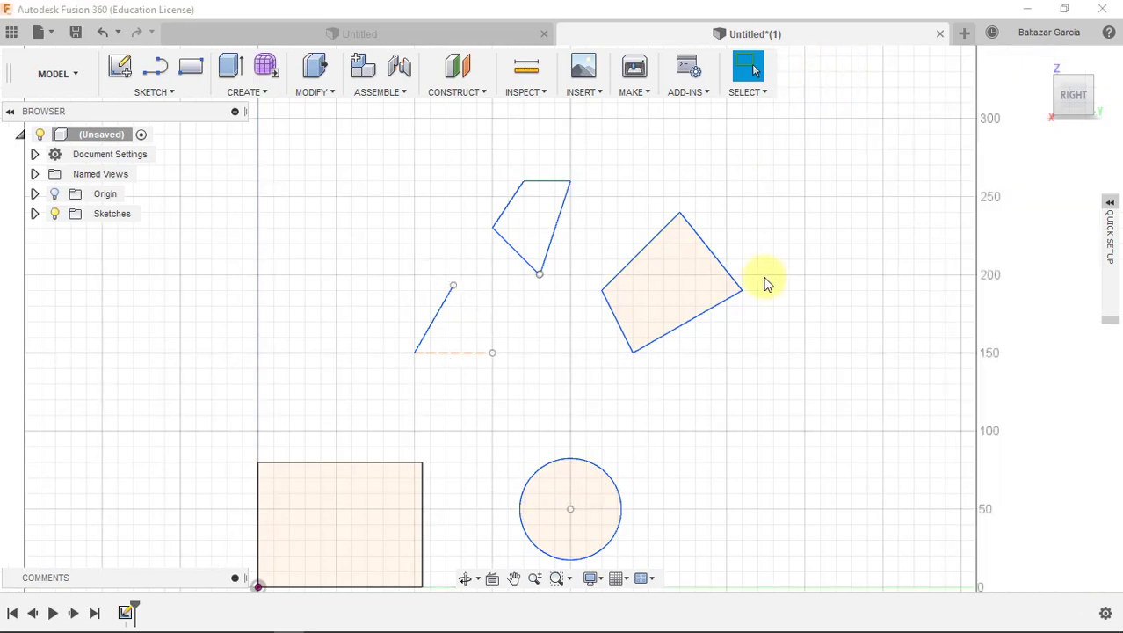
pyautogui.moveTo(774, 303); pyautogui.dragTo(740, 231, button='middle')
pyautogui.scroll(-1, 739, 231)
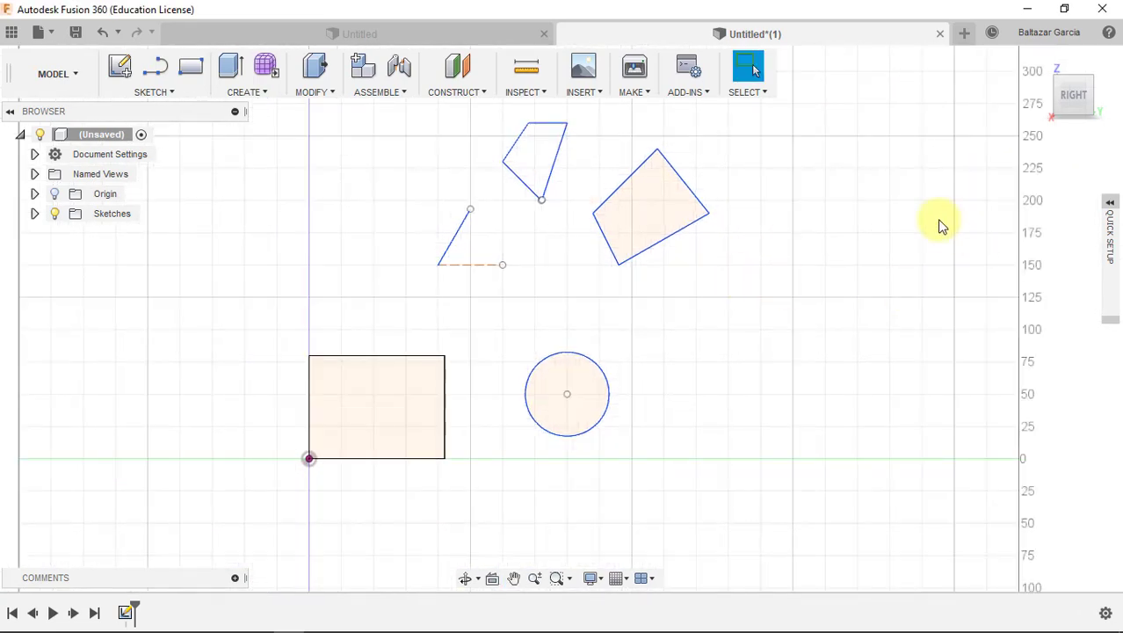
pyautogui.moveTo(820, 343)
pyautogui.mouseDown(button='middle')
pyautogui.moveTo(694, 429)
pyautogui.moveTo(882, 474)
pyautogui.moveTo(763, 387)
pyautogui.mouseUp(button='middle')
pyautogui.moveTo(1100, 66)
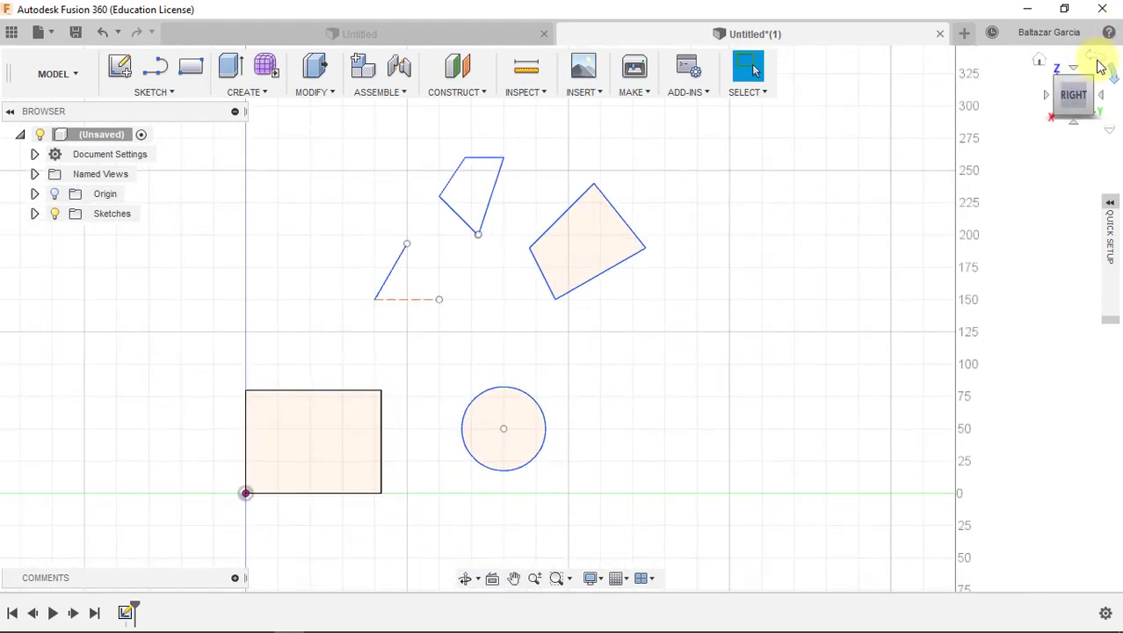
pyautogui.moveTo(711, 227)
pyautogui.mouseDown(button='middle')
pyautogui.moveTo(744, 195)
pyautogui.moveTo(742, 205)
pyautogui.mouseUp(button='middle')
pyautogui.scroll(3, 323, 281)
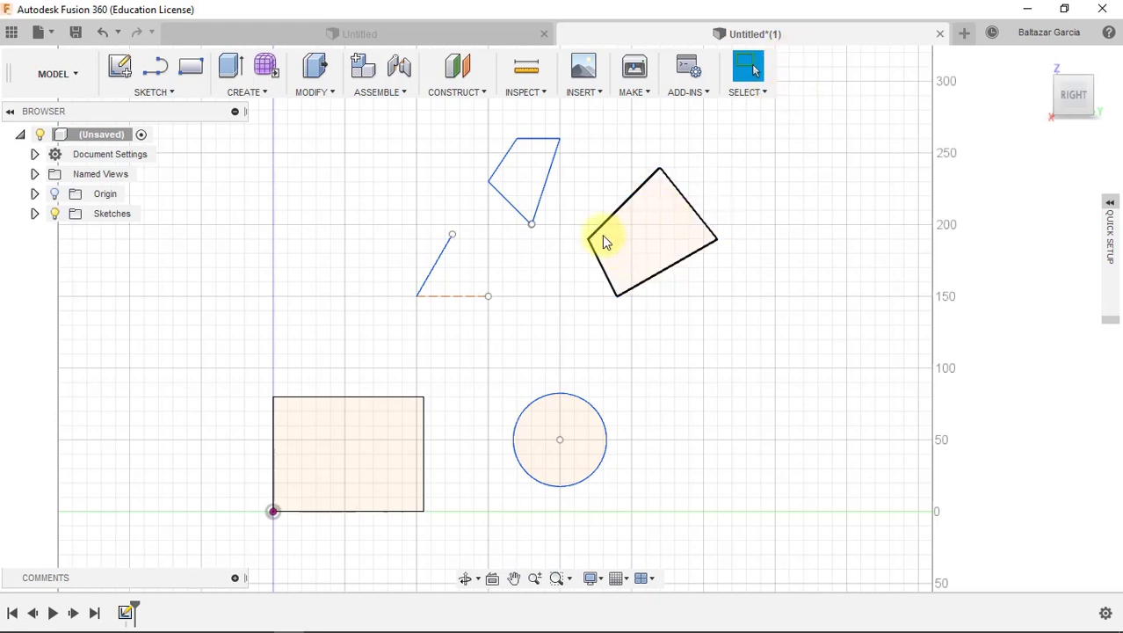
# Reopen Sketch1 for editing from its entry in the design's sketches, and exit it again
pyautogui.click(33, 215)
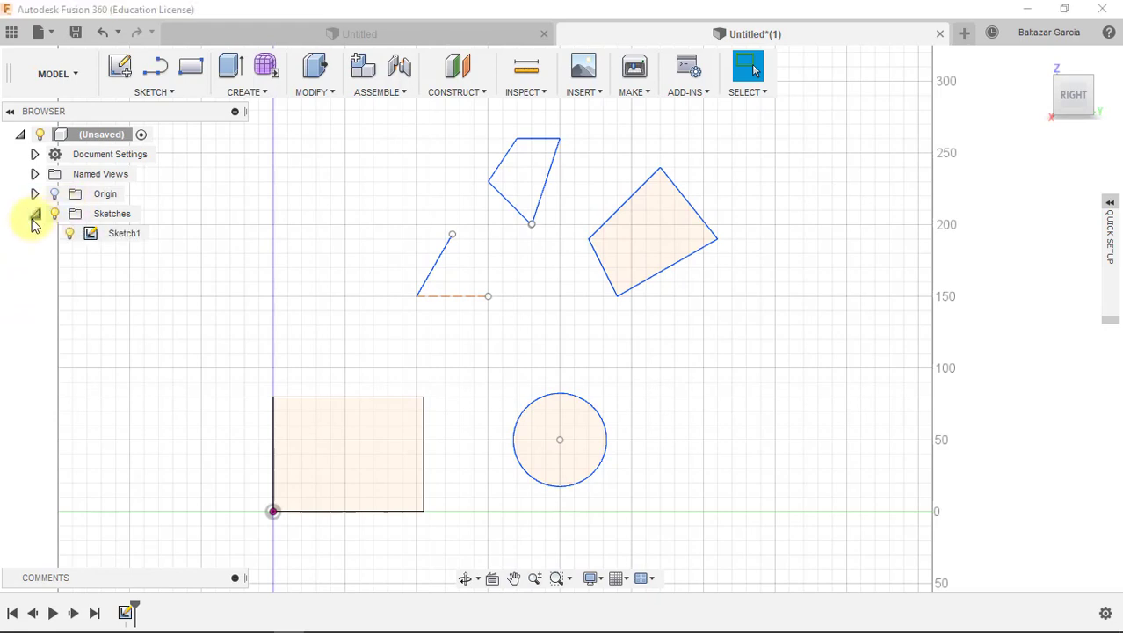
pyautogui.click(96, 235)
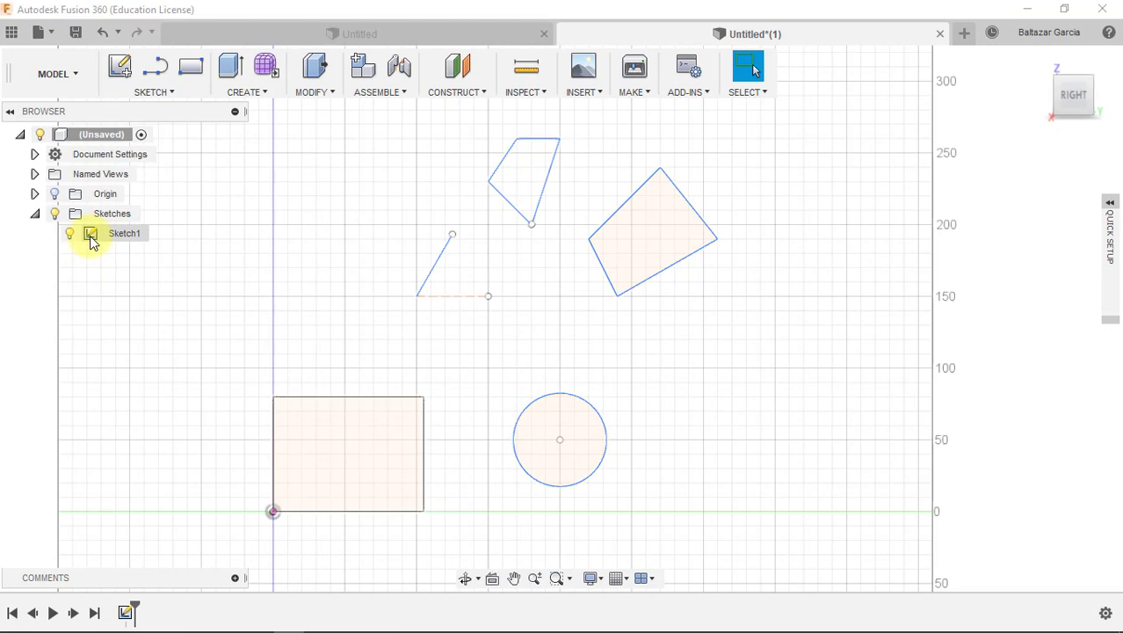
pyautogui.rightClick(99, 234)
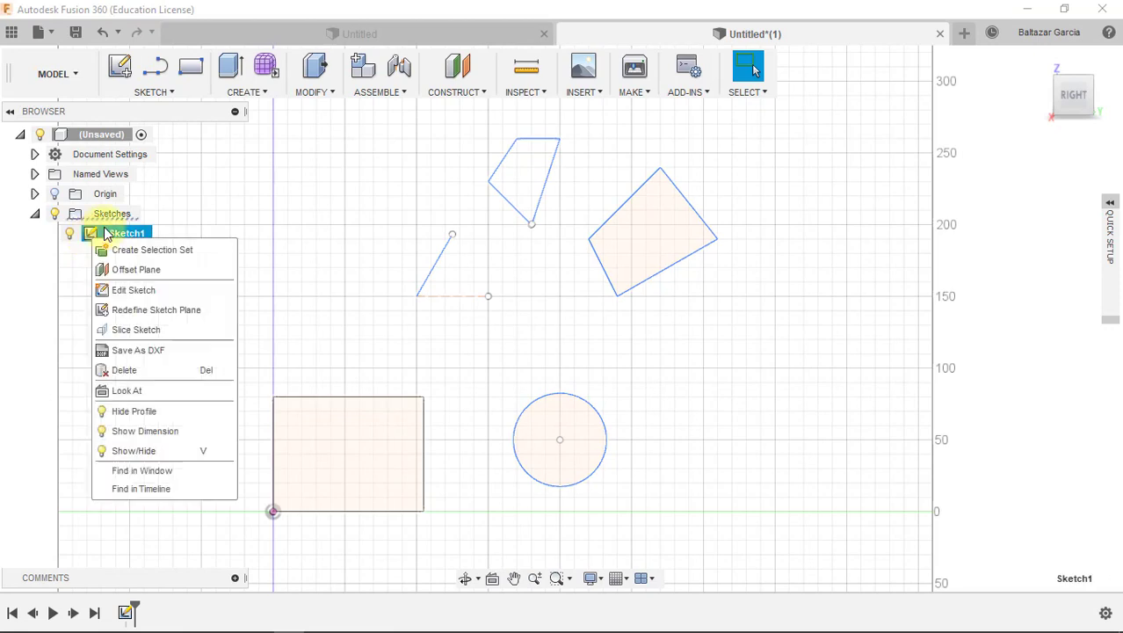
pyautogui.click(136, 290)
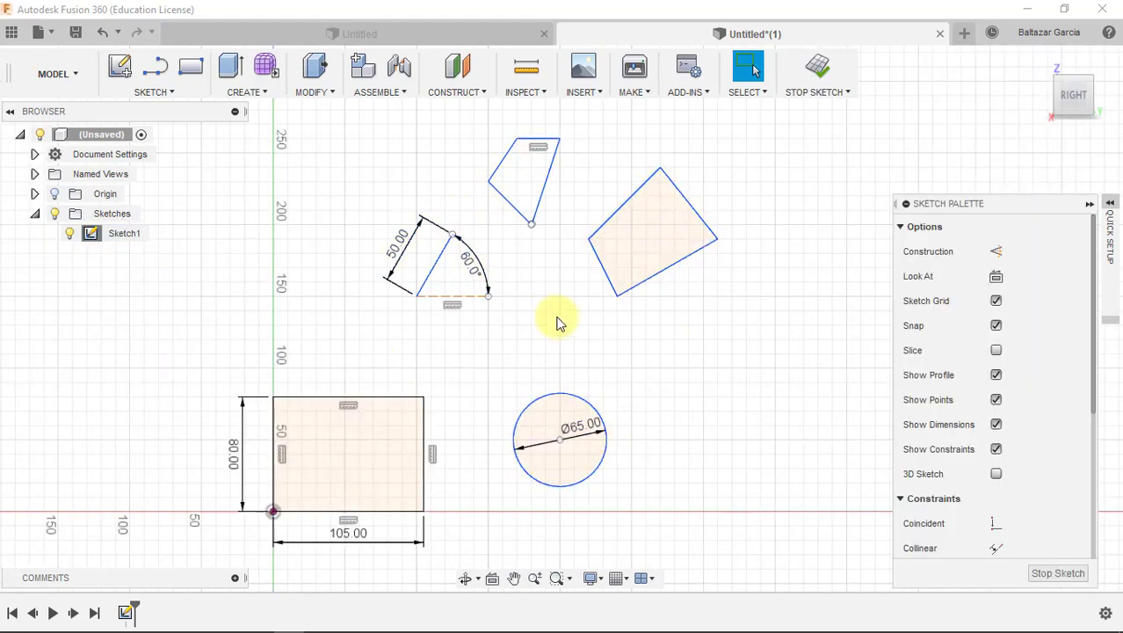
pyautogui.click(820, 69)
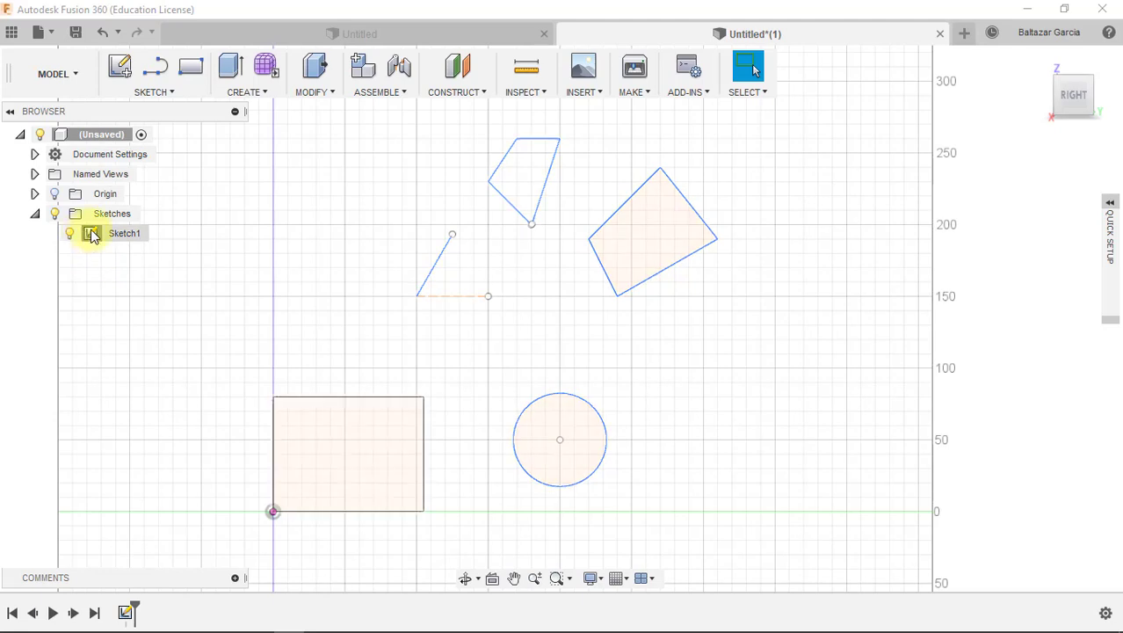
pyautogui.doubleClick(90, 237)
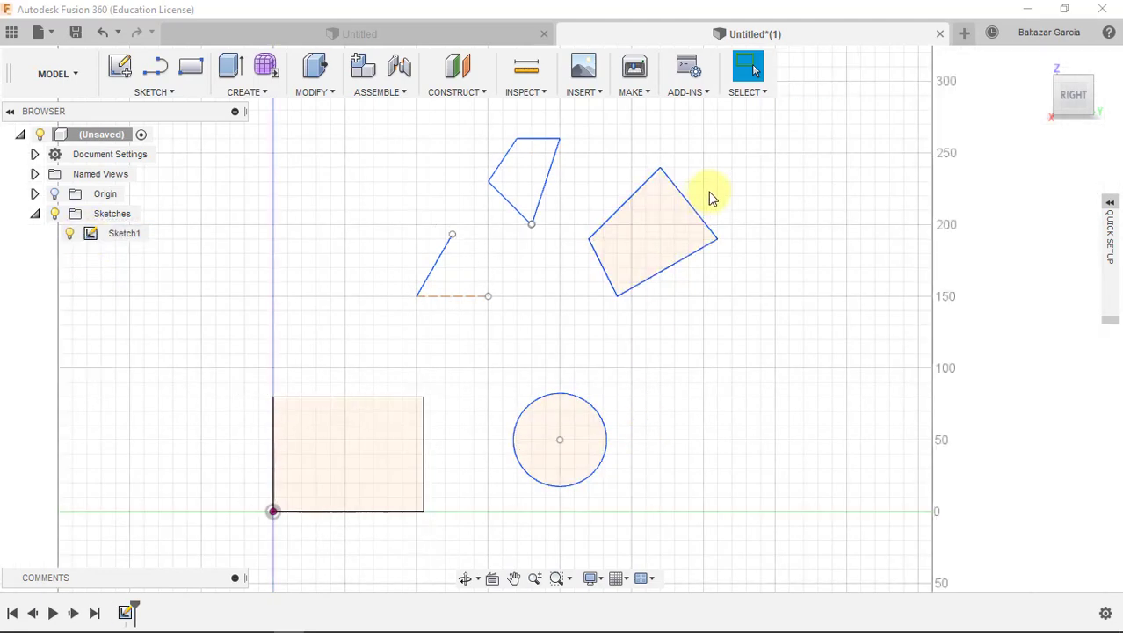
# Open the sketch for editing through the closed four-sided profile, and finish it without changes
pyautogui.click(670, 248)
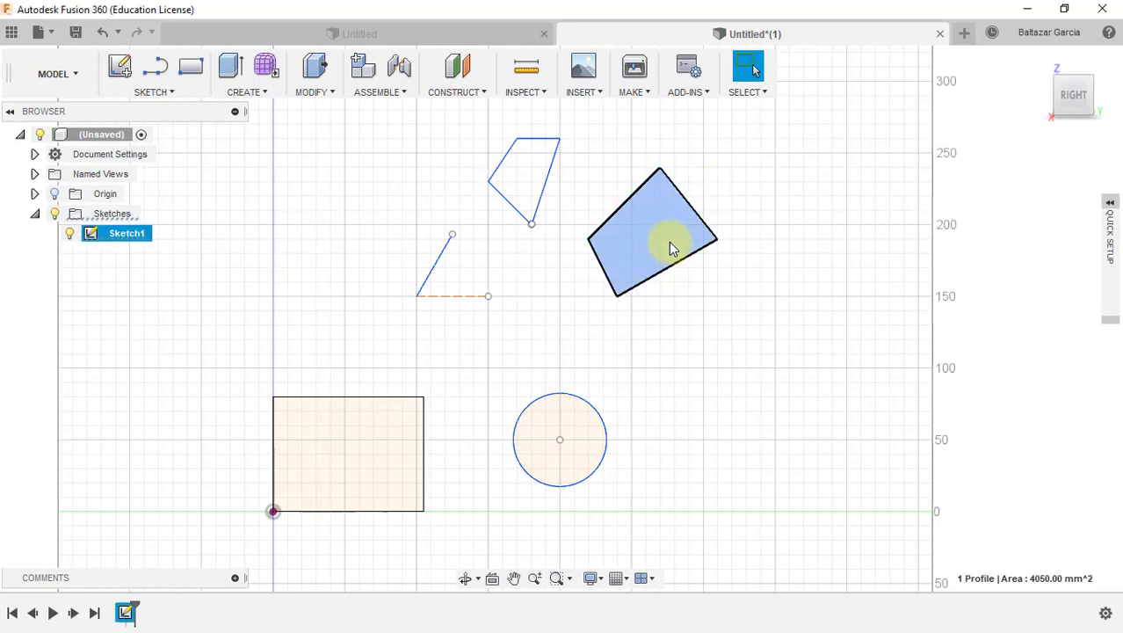
pyautogui.rightClick(670, 249)
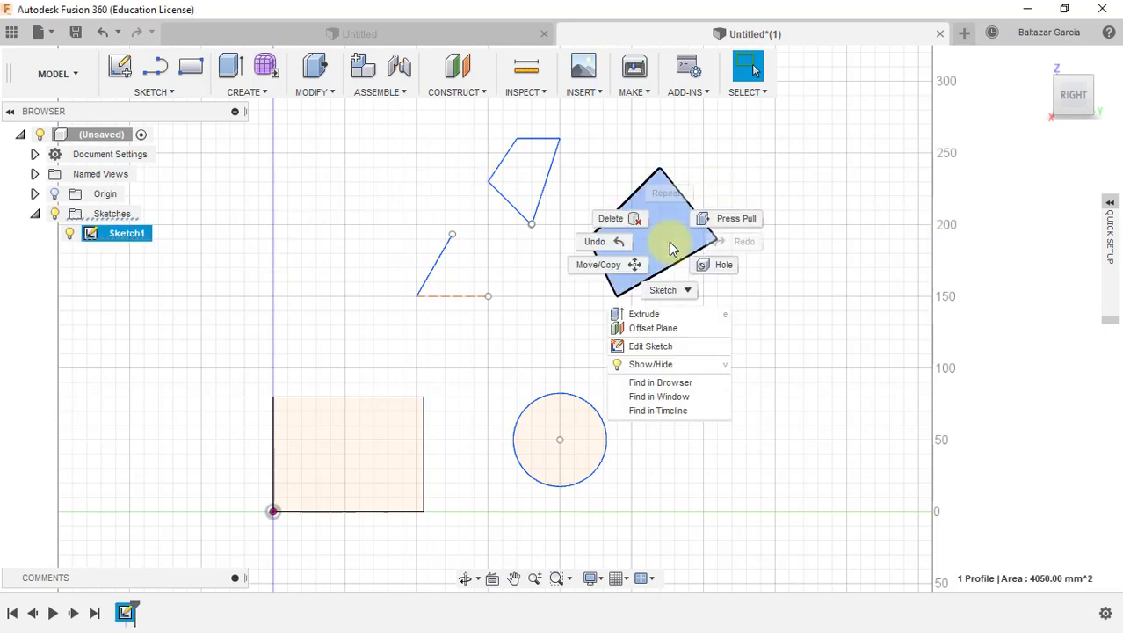
pyautogui.click(659, 347)
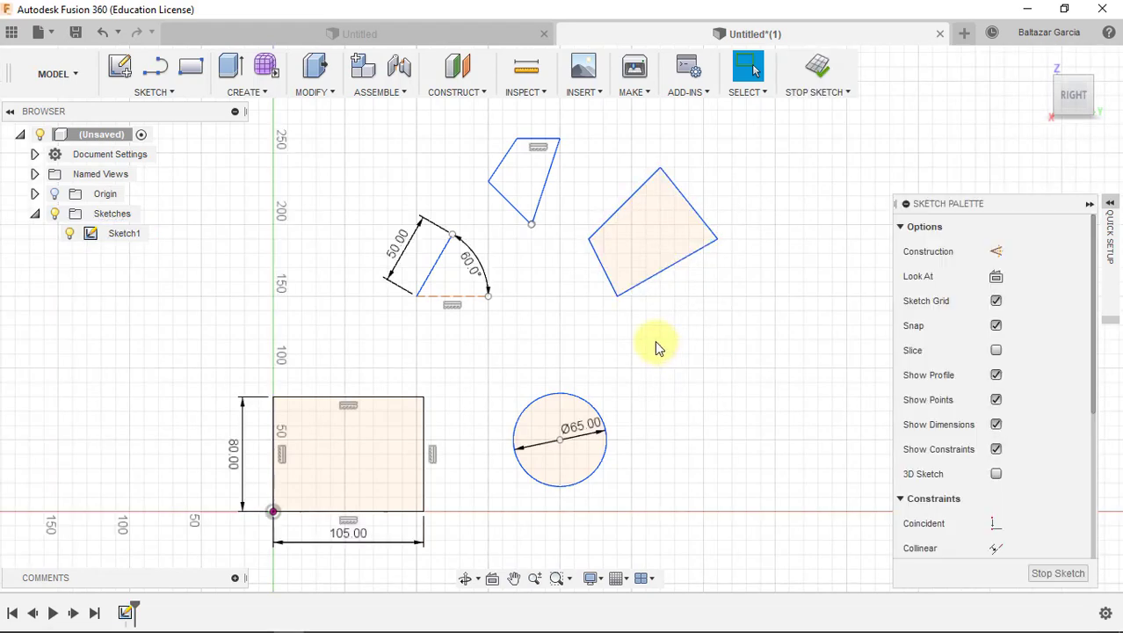
pyautogui.click(817, 65)
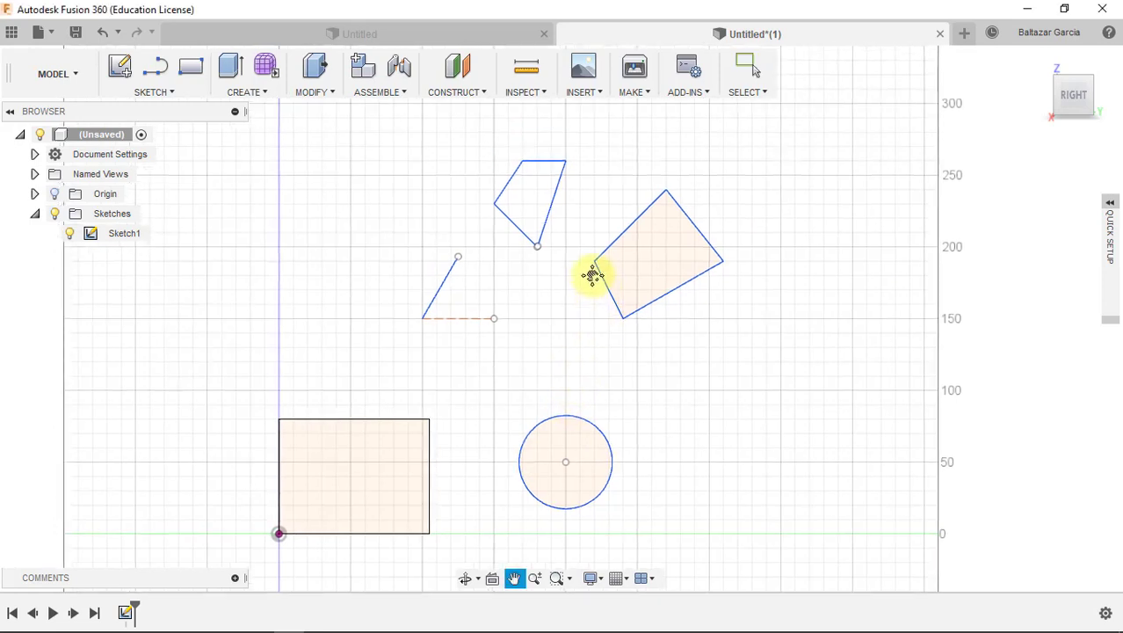
# Extrude the closed four-sided profile to one side as a new body
pyautogui.click(231, 71)
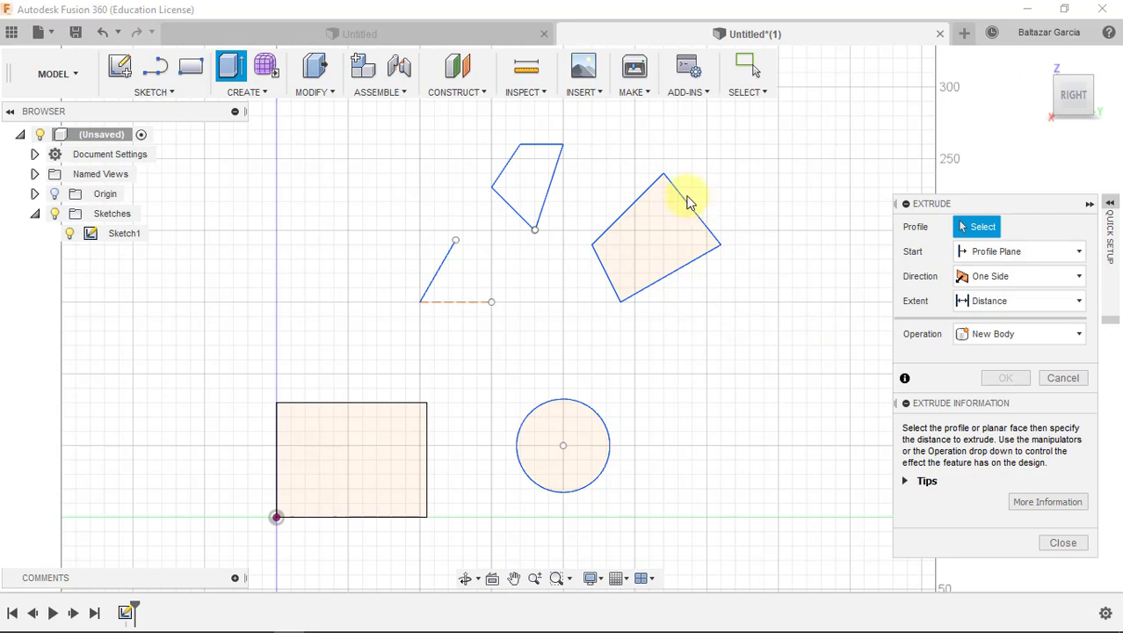
pyautogui.click(655, 235)
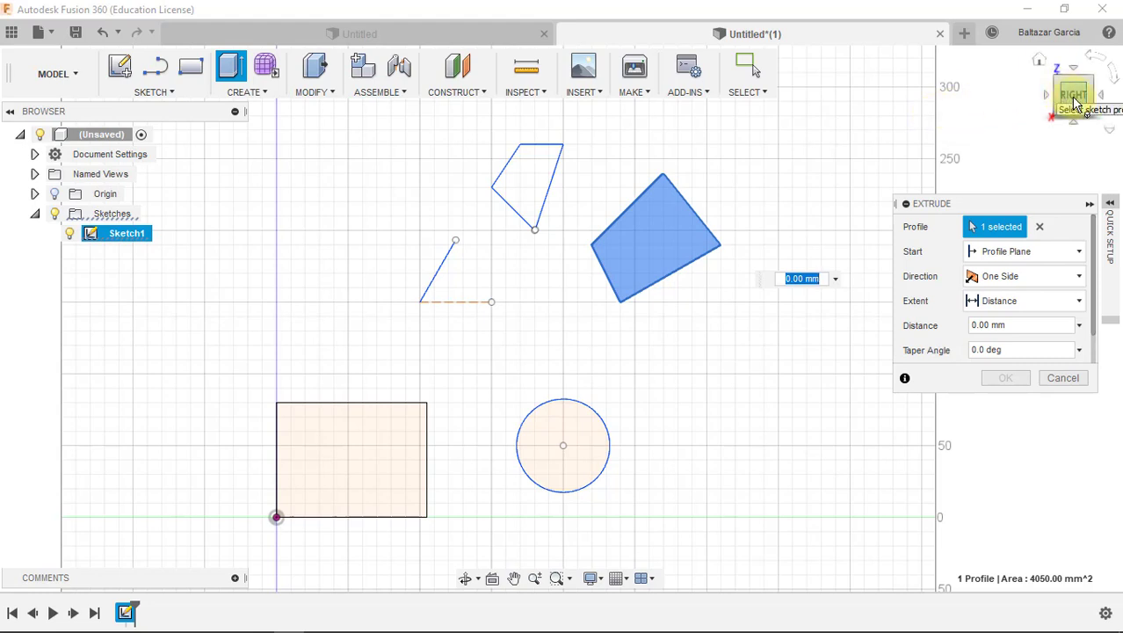
pyautogui.click(1040, 64)
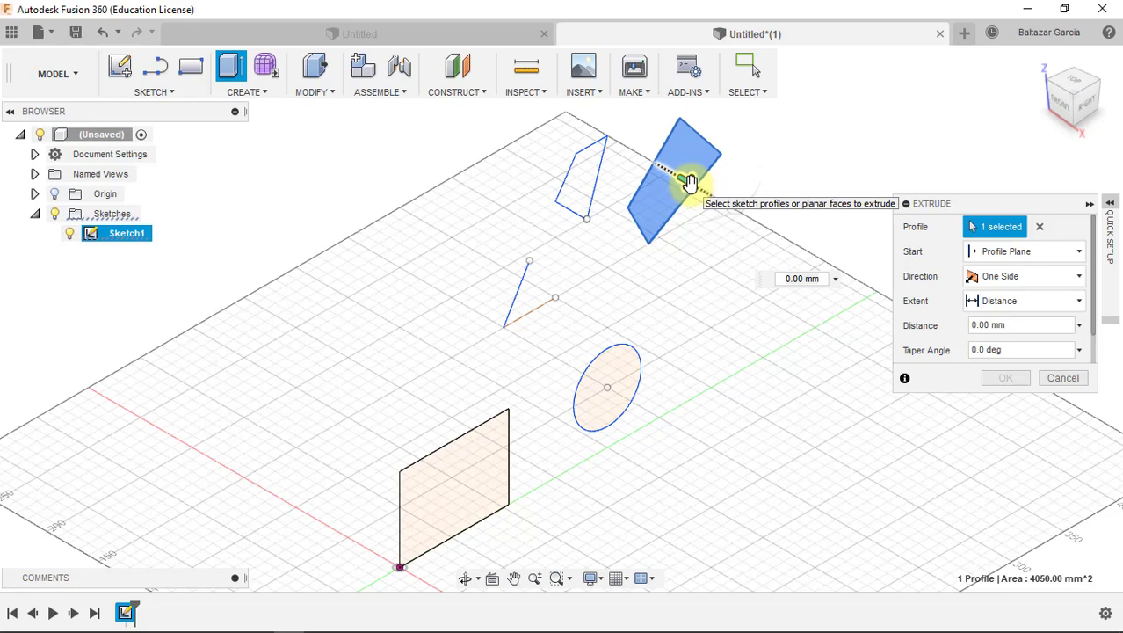
pyautogui.moveTo(690, 182); pyautogui.dragTo(728, 232)
pyautogui.click(1006, 378)
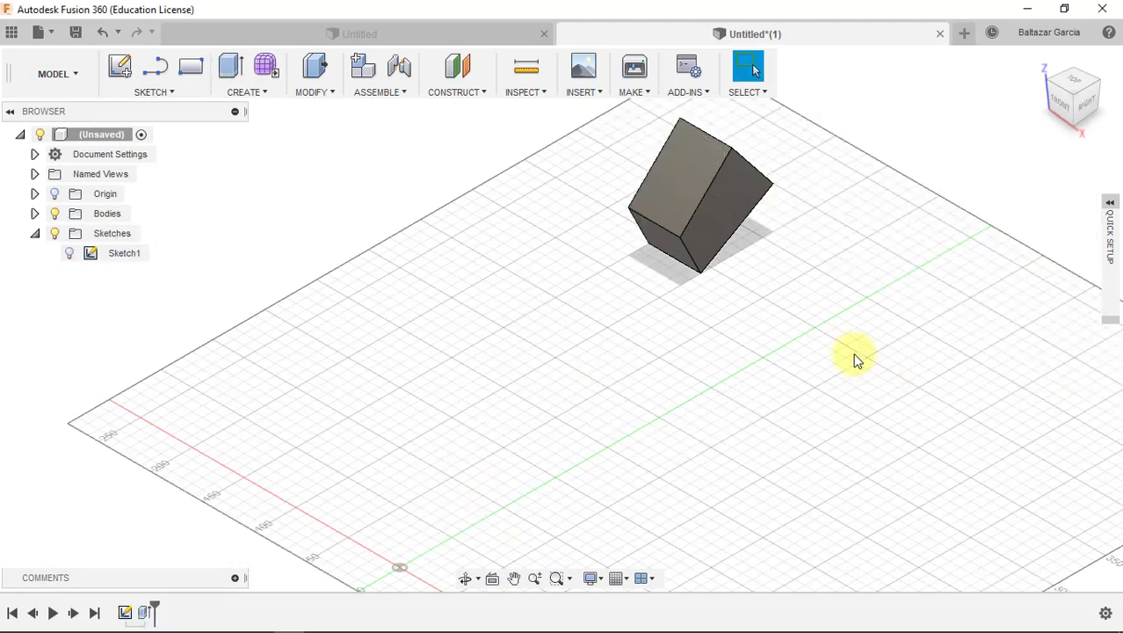
# Toggle the visibility of Sketch1 on and off to compare the sketch with the extruded four-sided body
pyautogui.moveTo(837, 258); pyautogui.dragTo(804, 318, button='middle')
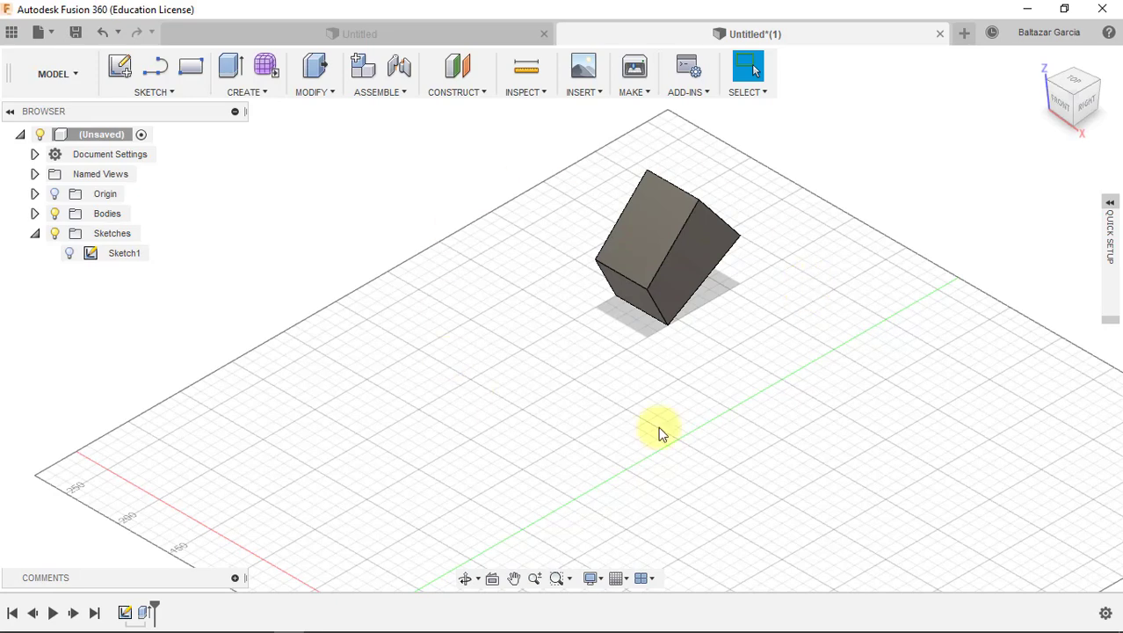
pyautogui.moveTo(743, 328); pyautogui.dragTo(718, 302, button='middle')
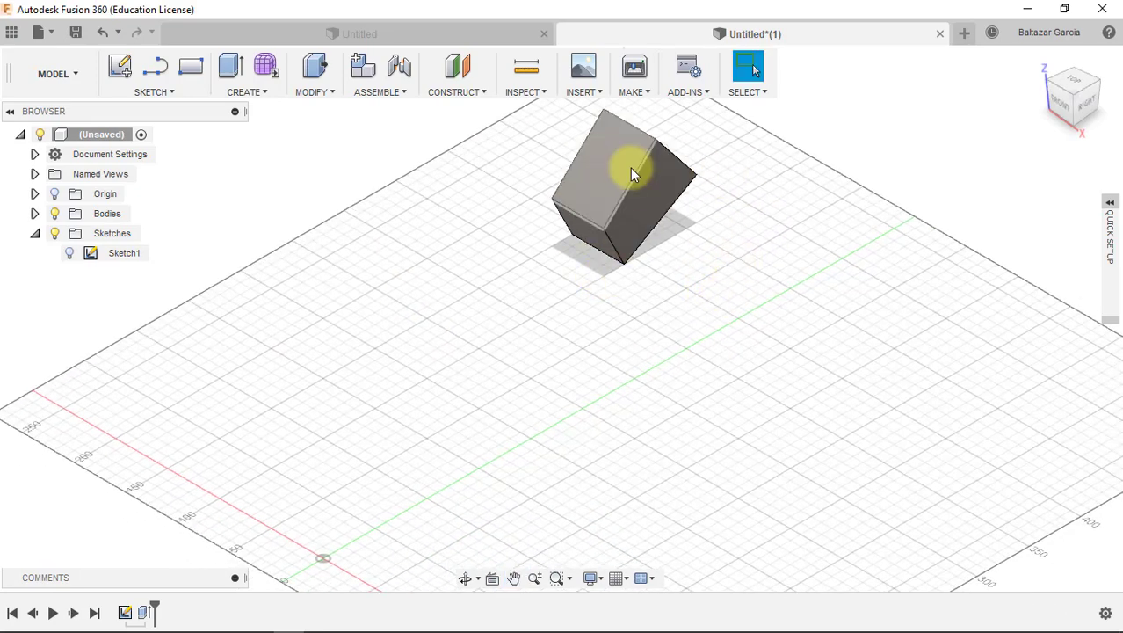
pyautogui.click(79, 259)
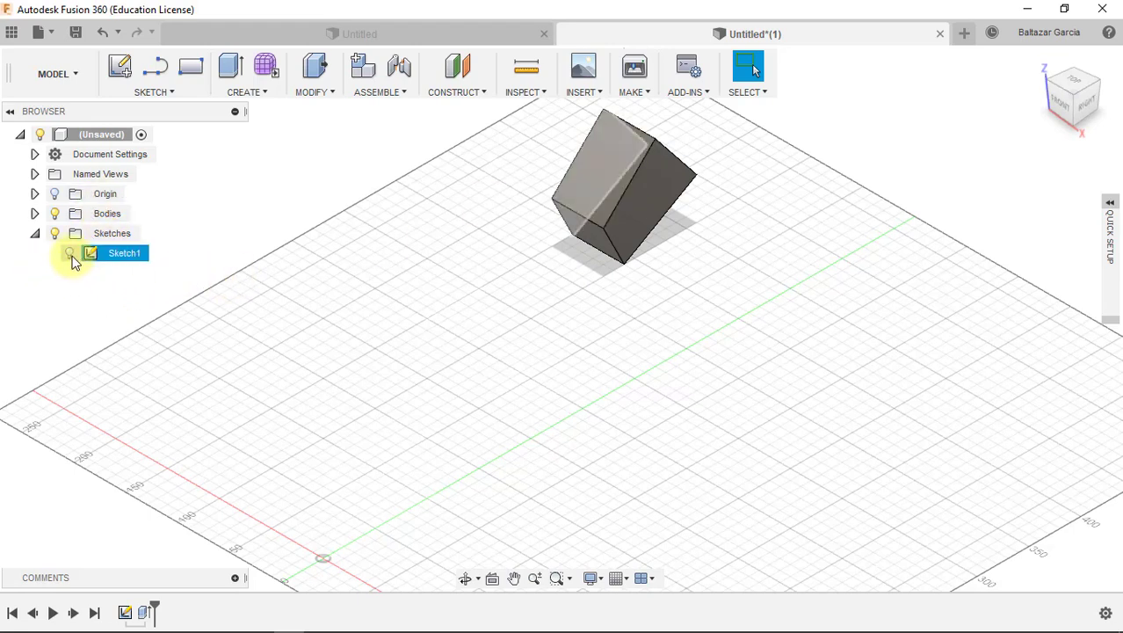
pyautogui.click(70, 254)
pyautogui.click(69, 254)
pyautogui.click(70, 254)
# List the design's bodies and highlight Body1 in the model
pyautogui.click(34, 214)
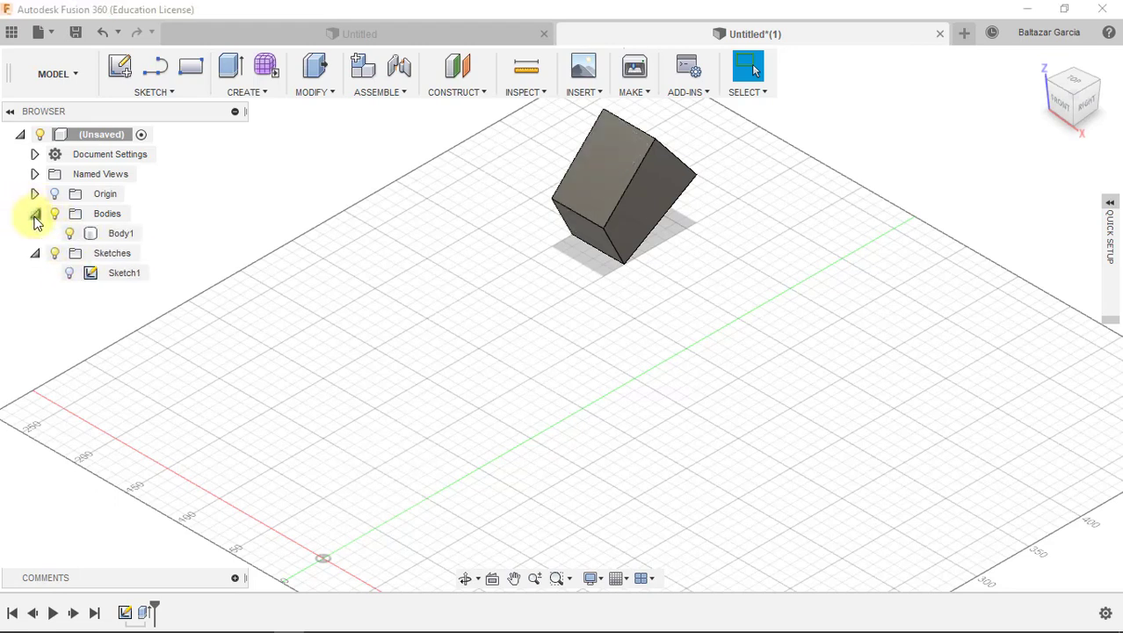
pyautogui.click(121, 233)
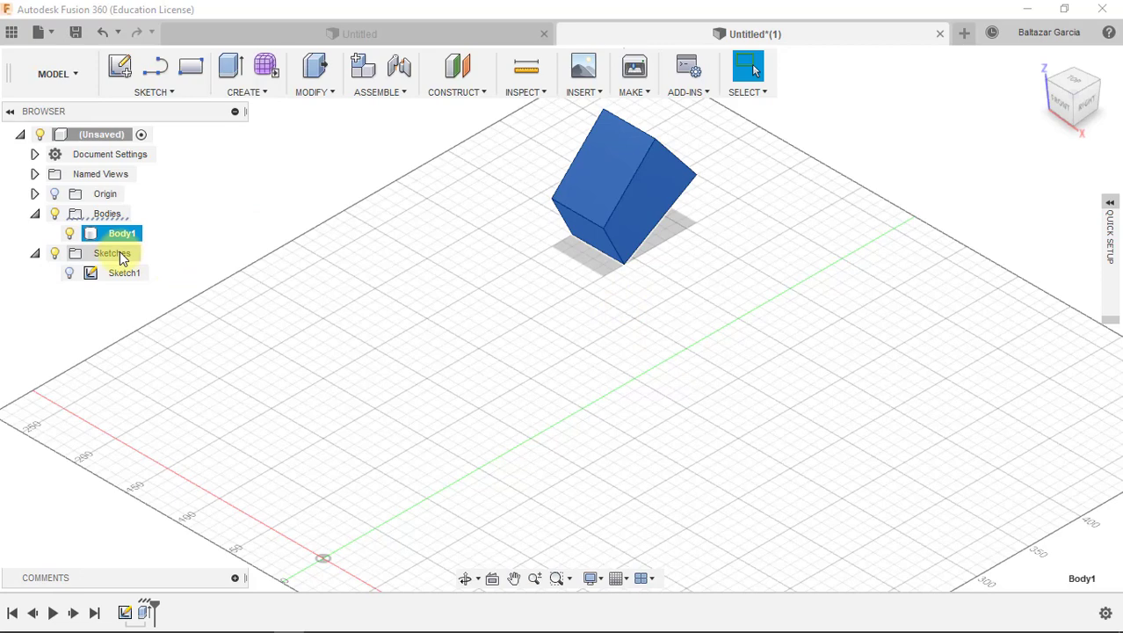
pyautogui.moveTo(472, 278); pyautogui.dragTo(461, 261, button='middle')
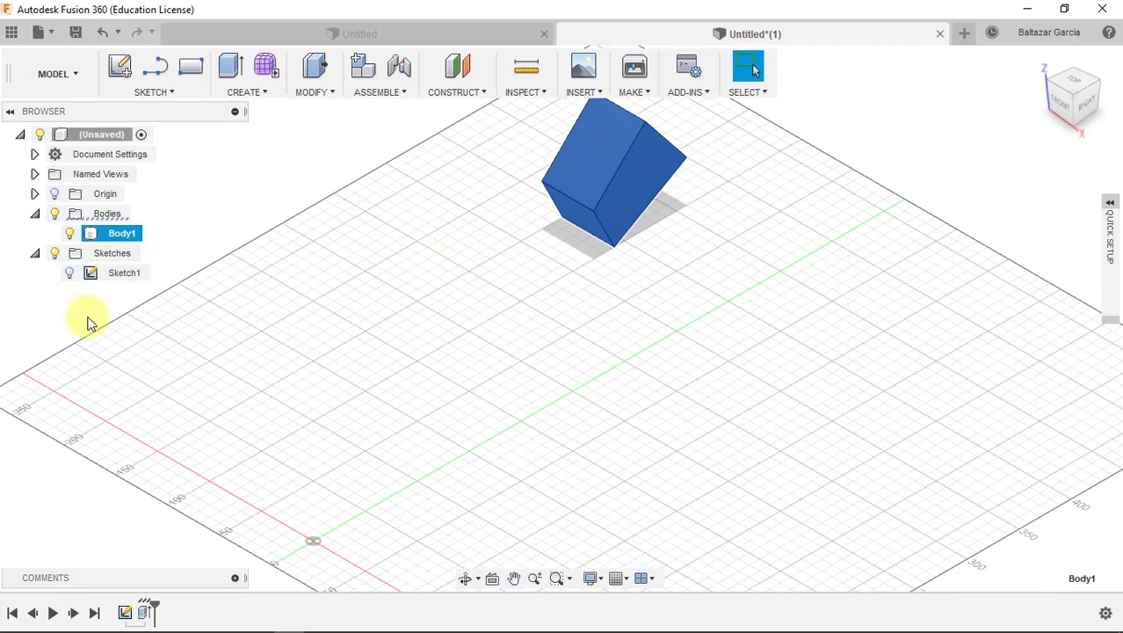
# Show Sketch1 again and extrude its circle 90 mm to one side as a new body
pyautogui.click(71, 273)
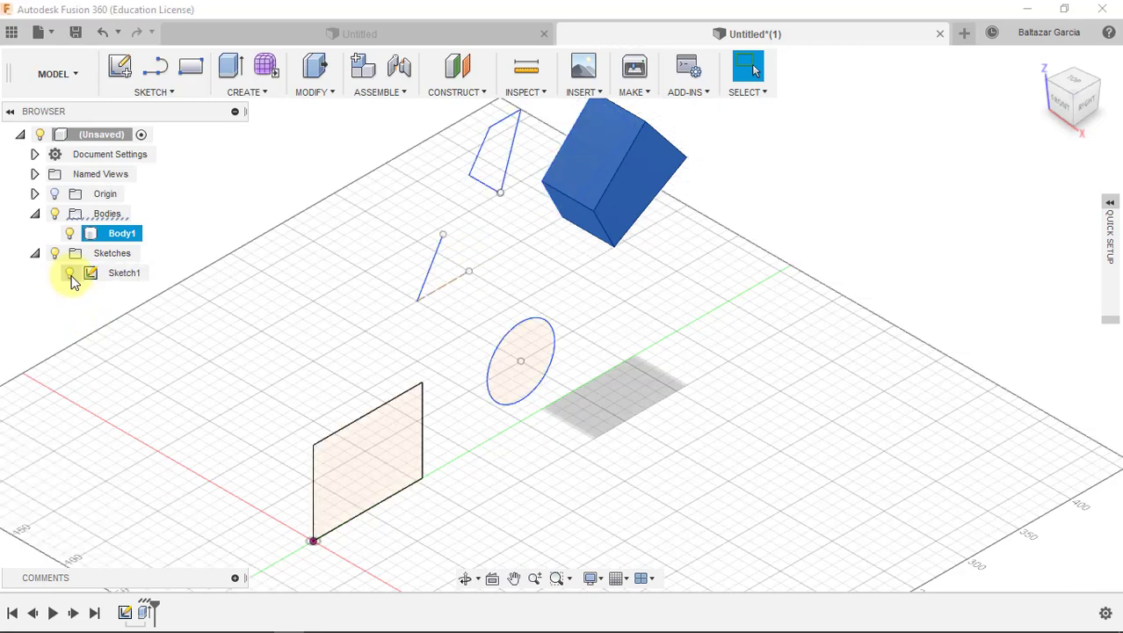
pyautogui.click(731, 276)
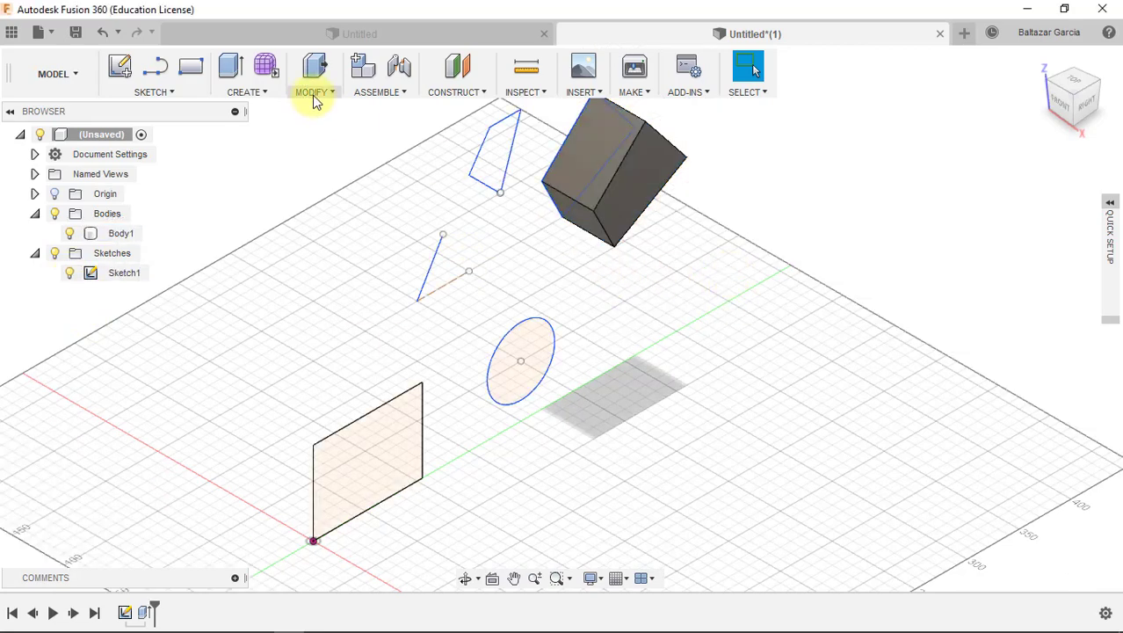
pyautogui.click(231, 67)
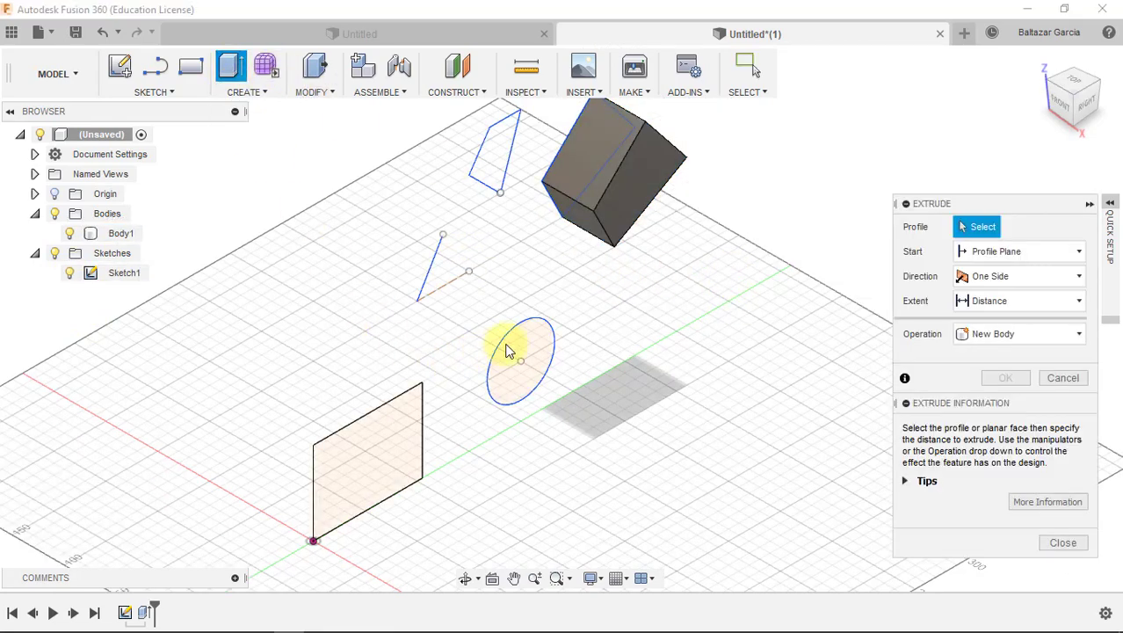
pyautogui.click(539, 364)
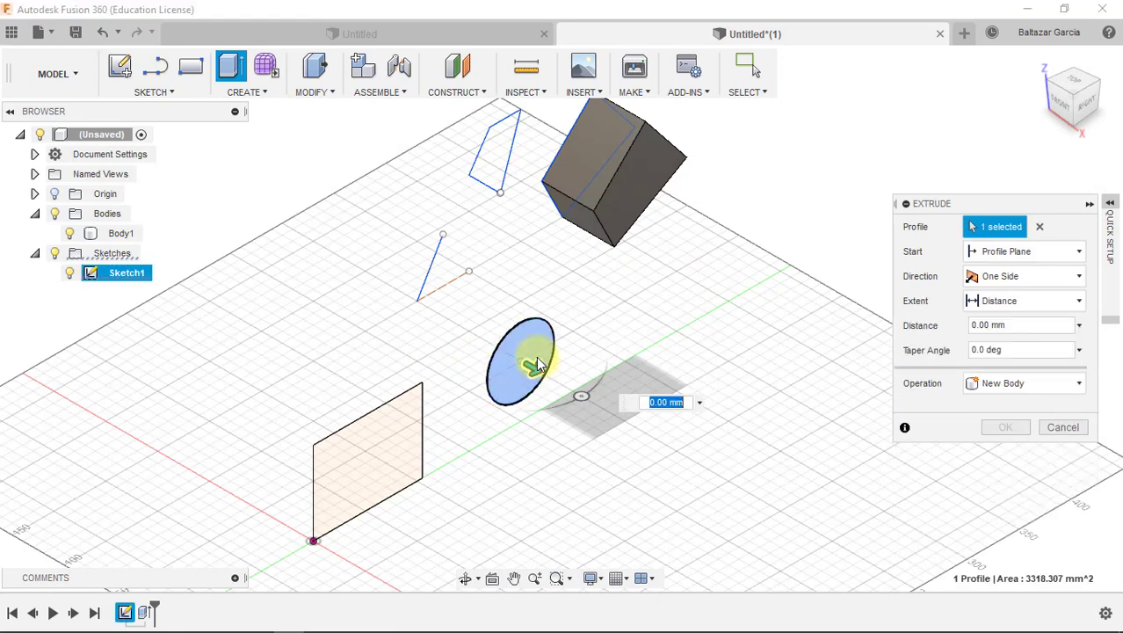
pyautogui.moveTo(532, 369); pyautogui.dragTo(624, 421)
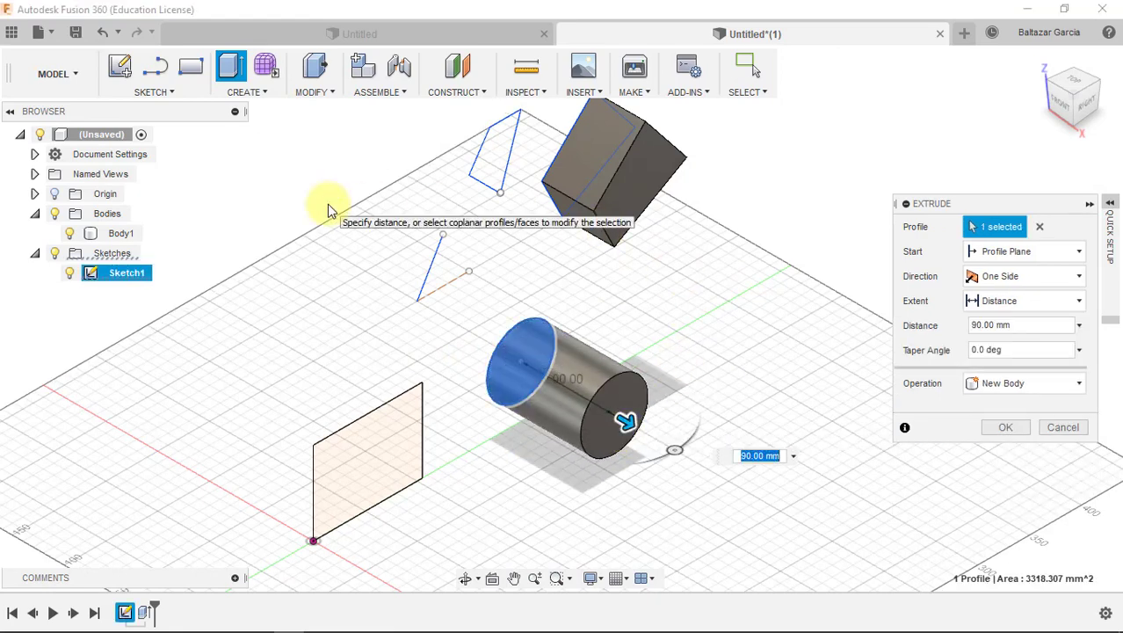
pyautogui.press('Return')
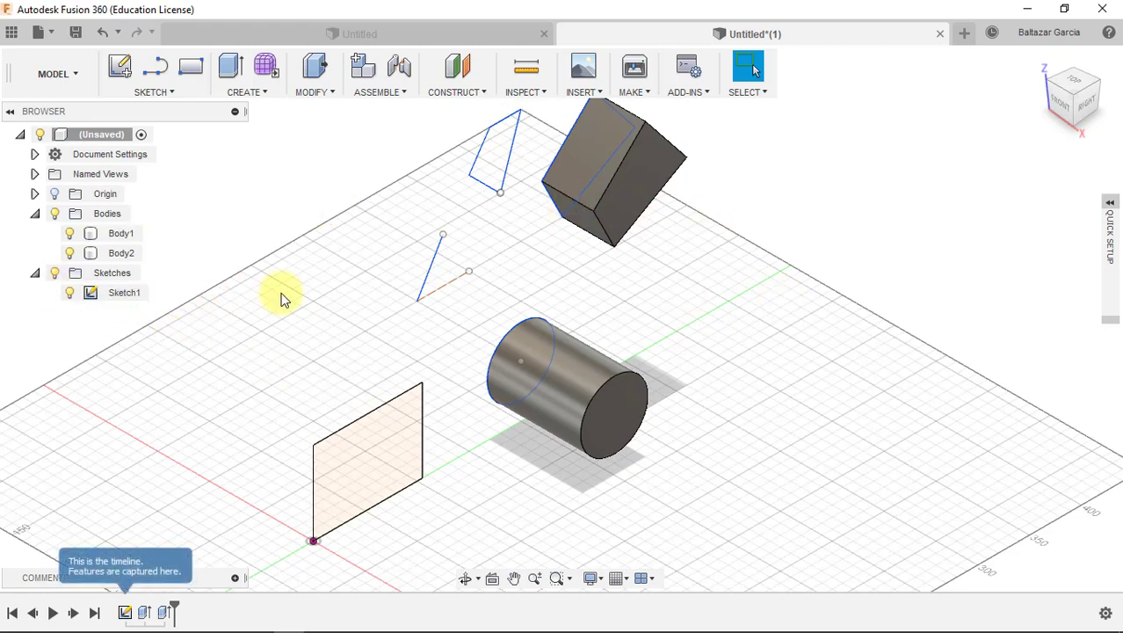
# Hide Sketch1 and examine the four-sided body and the cylinder from several angles
pyautogui.click(69, 293)
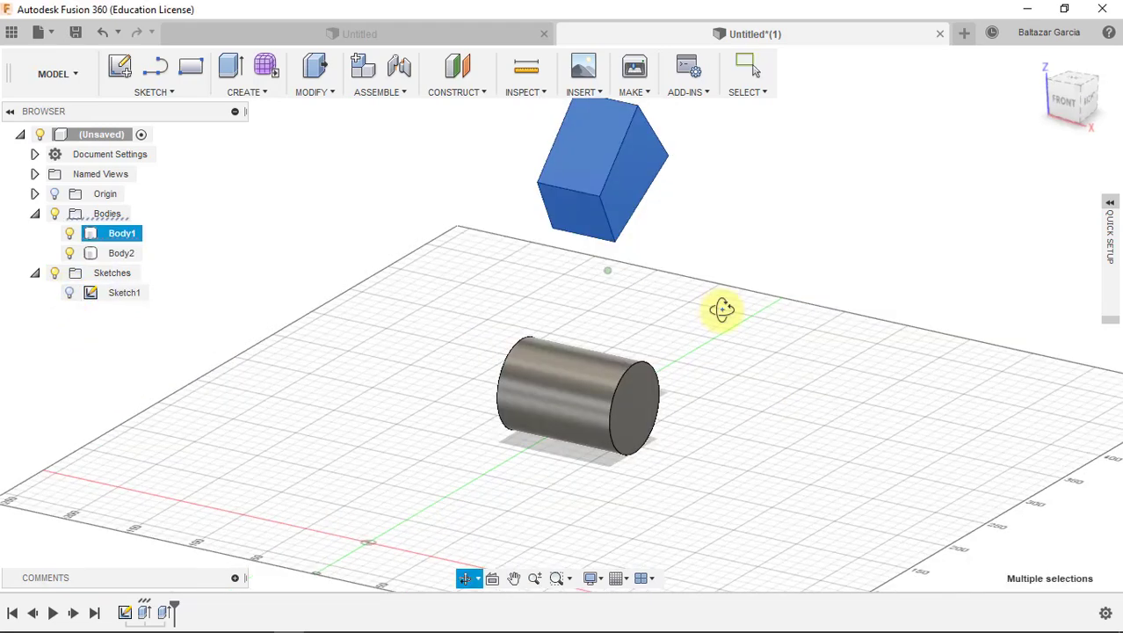
pyautogui.keyDown('shift'); pyautogui.moveTo(722, 311); pyautogui.dragTo(727, 318, button='middle'); pyautogui.keyUp('shift')
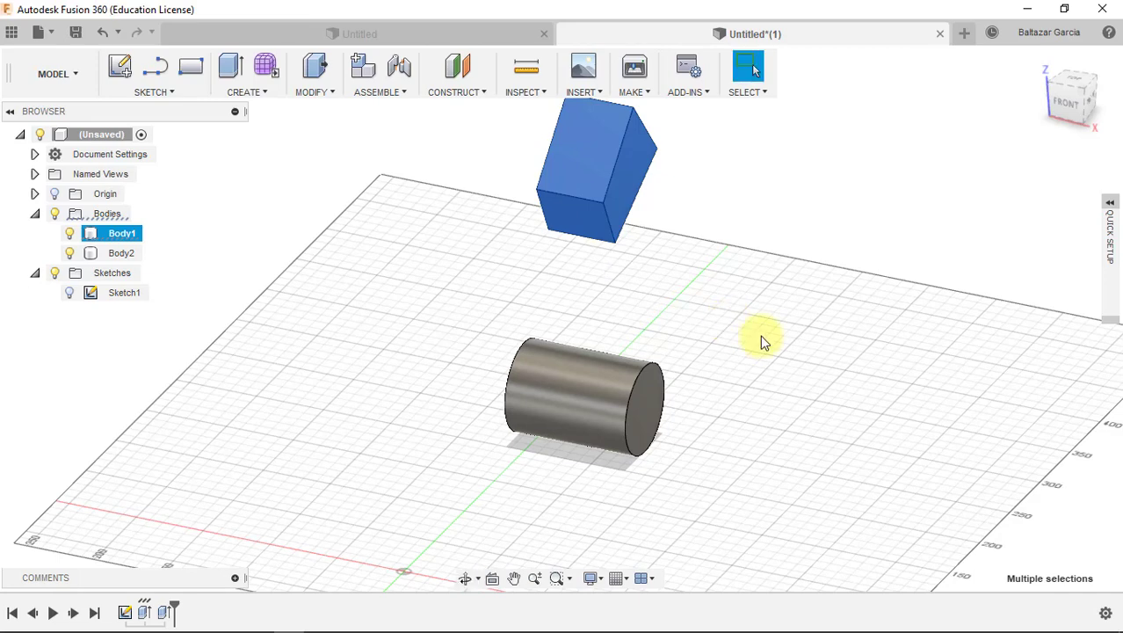
pyautogui.scroll(-2, 765, 336)
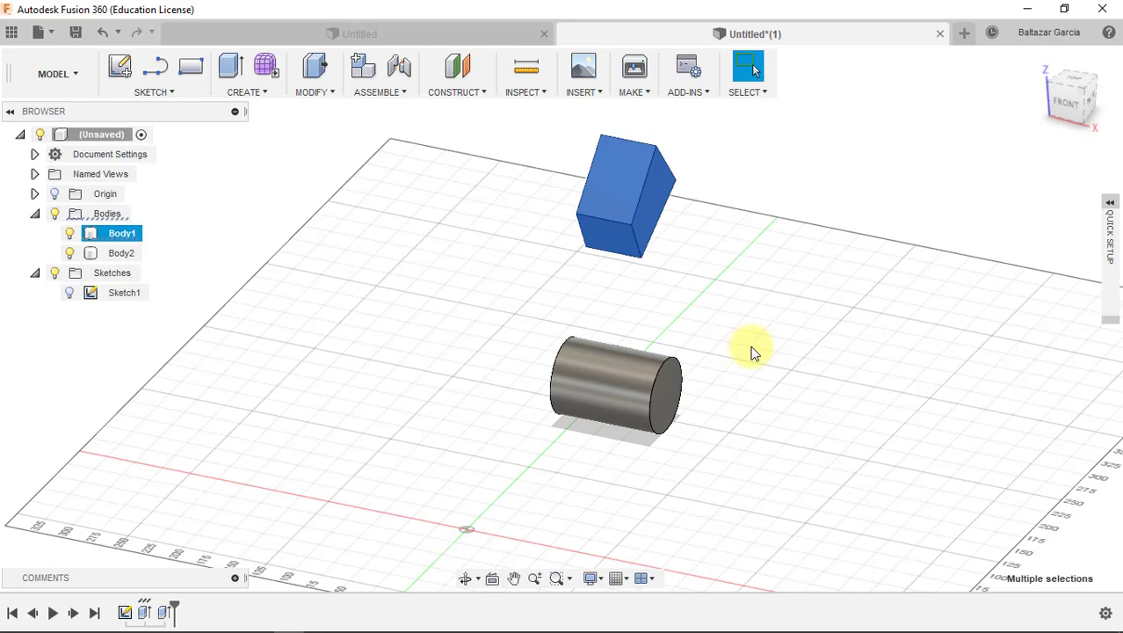
pyautogui.keyDown('shift'); pyautogui.moveTo(720, 331); pyautogui.dragTo(656, 326, button='middle'); pyautogui.keyUp('shift')
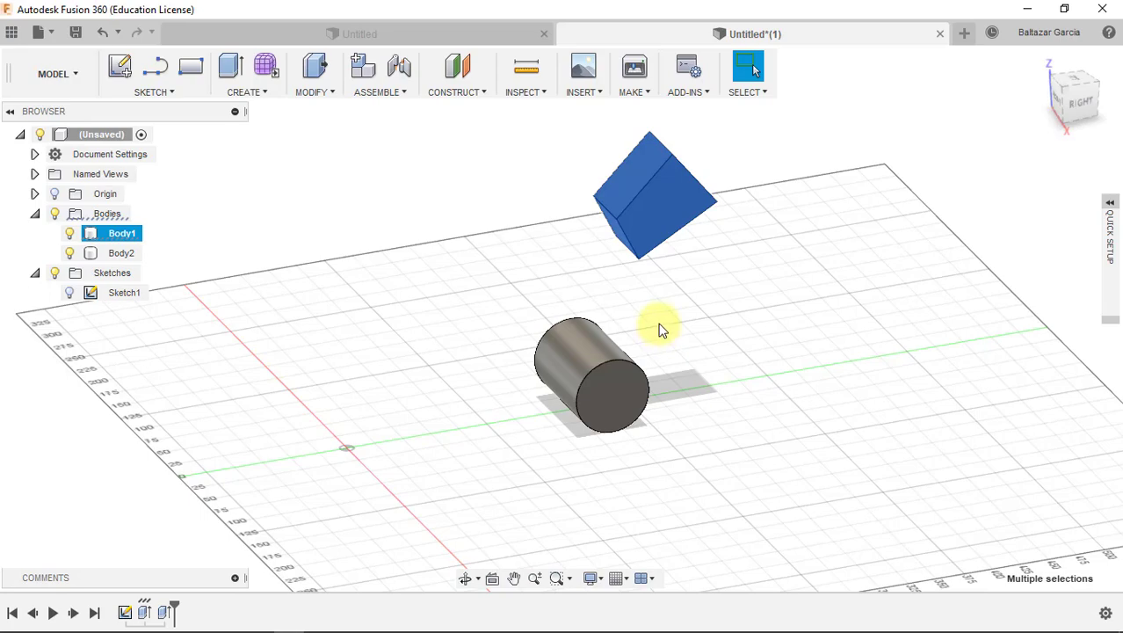
pyautogui.keyDown('shift'); pyautogui.moveTo(657, 350); pyautogui.dragTo(617, 364, button='middle'); pyautogui.keyUp('shift')
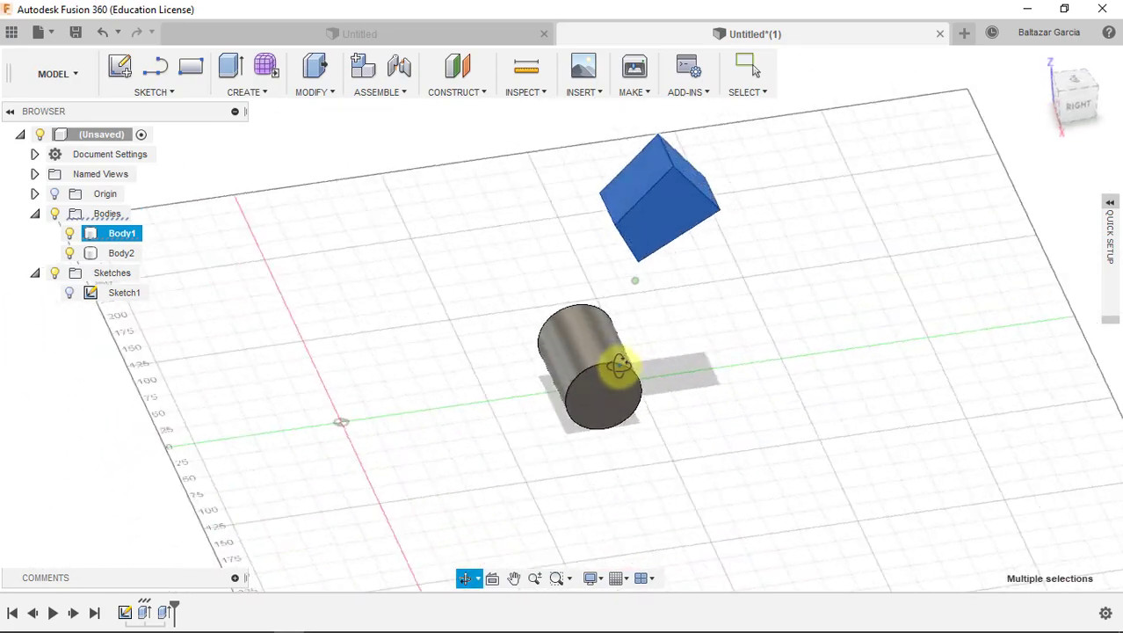